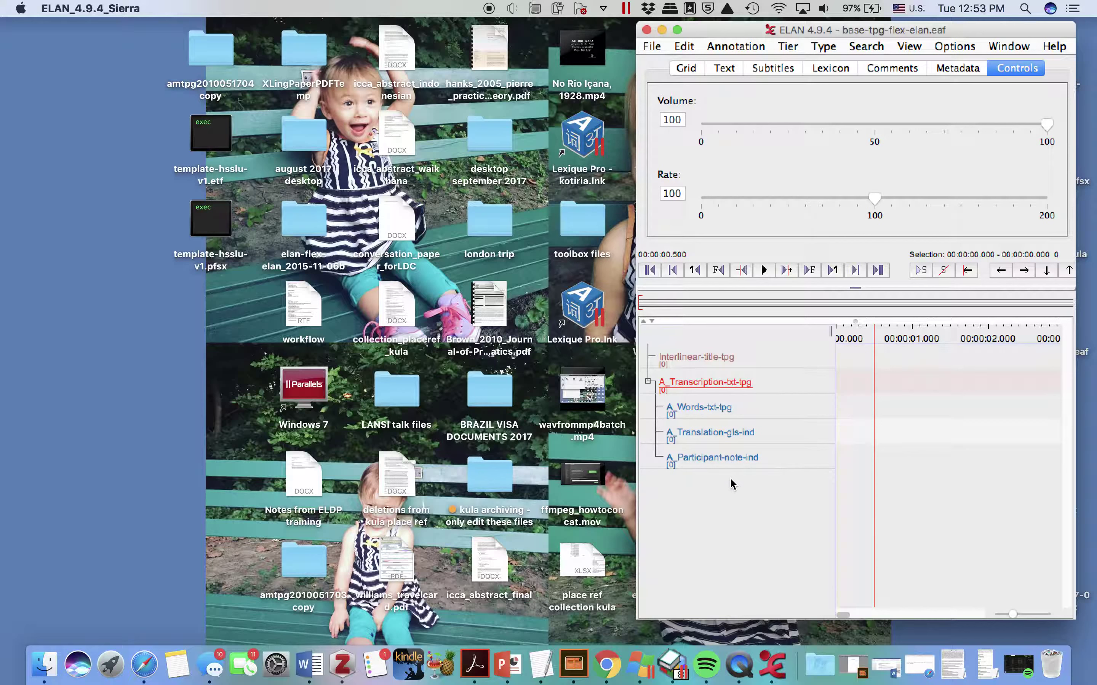
mouse_move(730, 477)
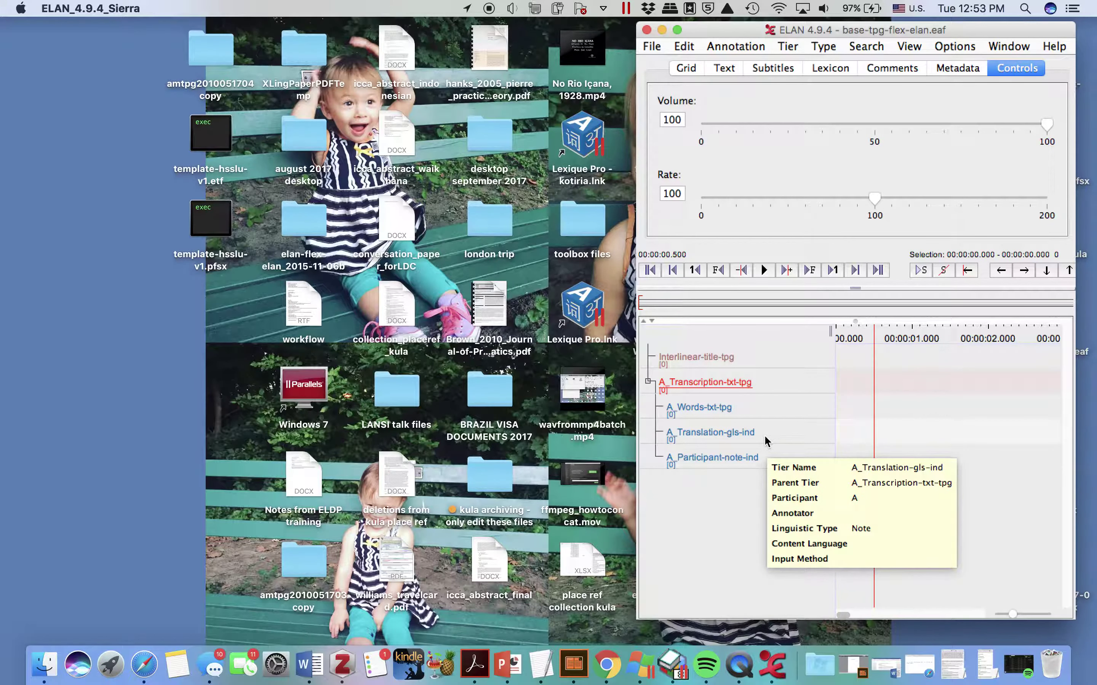
mouse_move(762, 384)
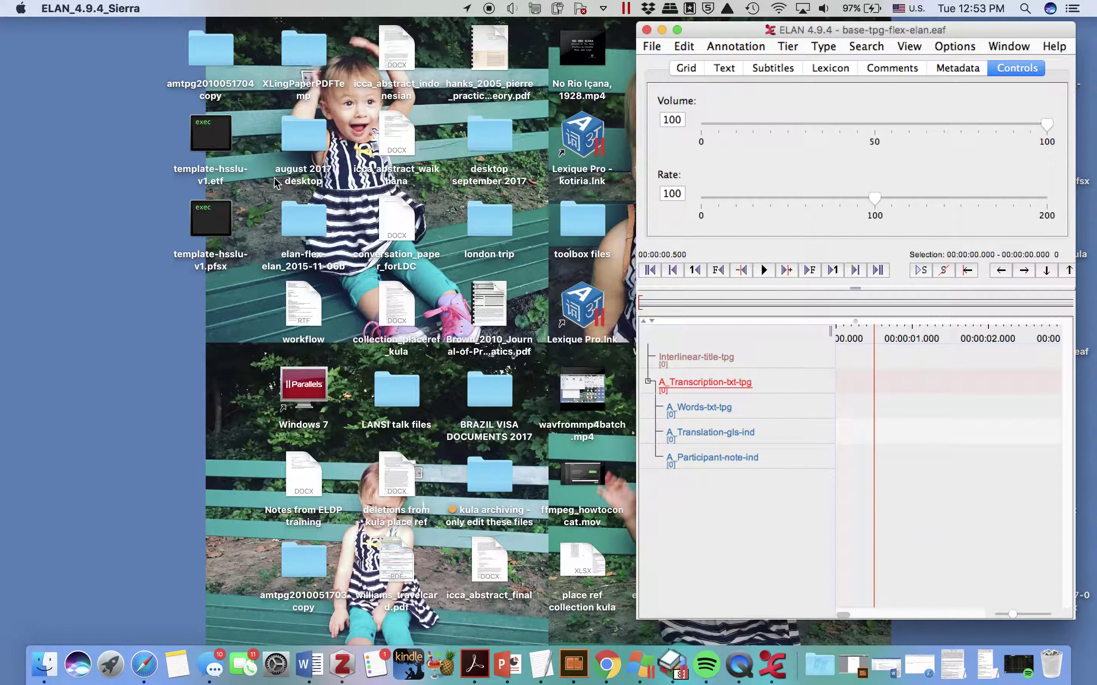
click(222, 62)
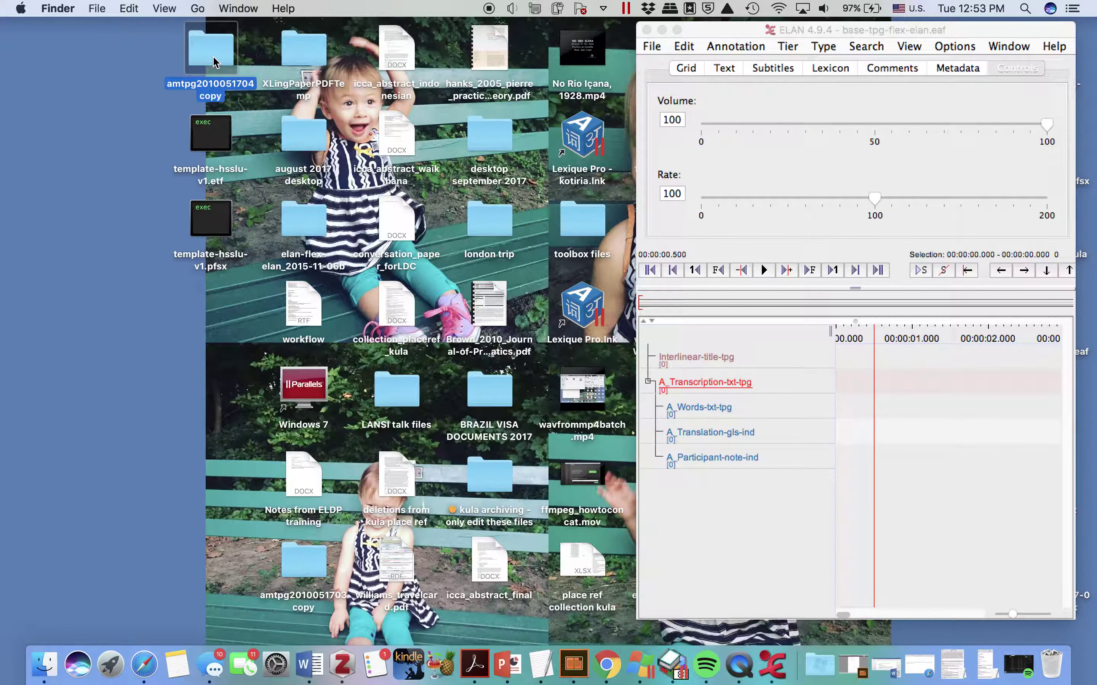
double_click(215, 62)
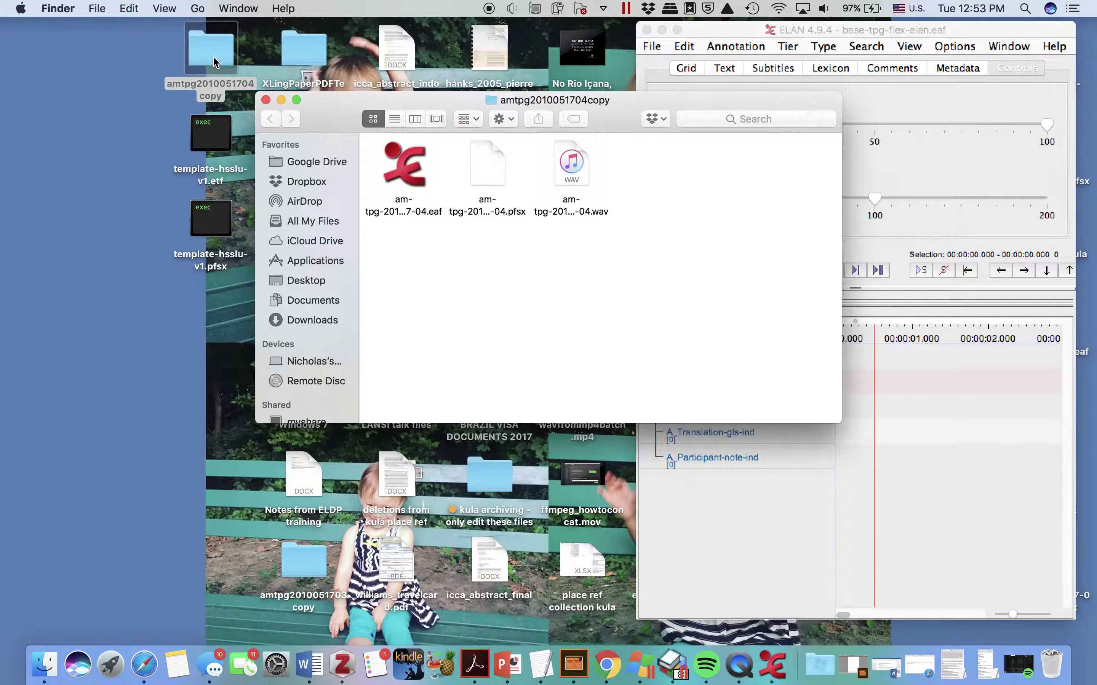
double_click(407, 177)
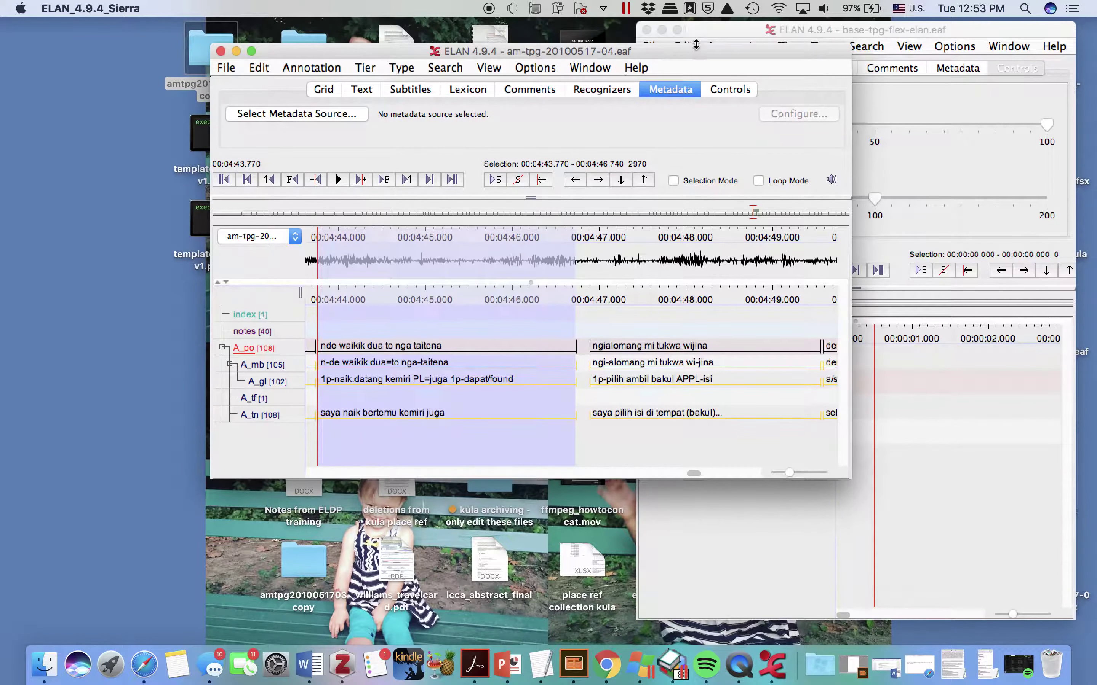
Close the folder window and arrange the am-tpg-20100517-04.eaf window beside base-tpg-flex-elan.eaf, enlarging it downward to full height
drag(691, 50, 535, 28)
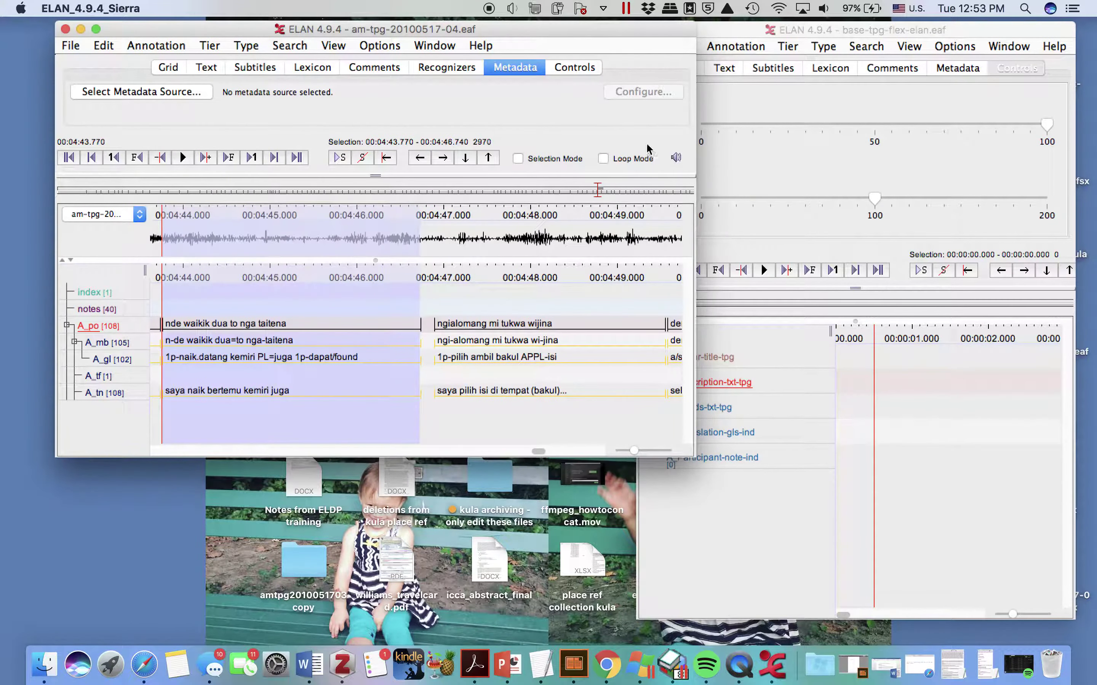
drag(603, 31, 597, 160)
click(594, 125)
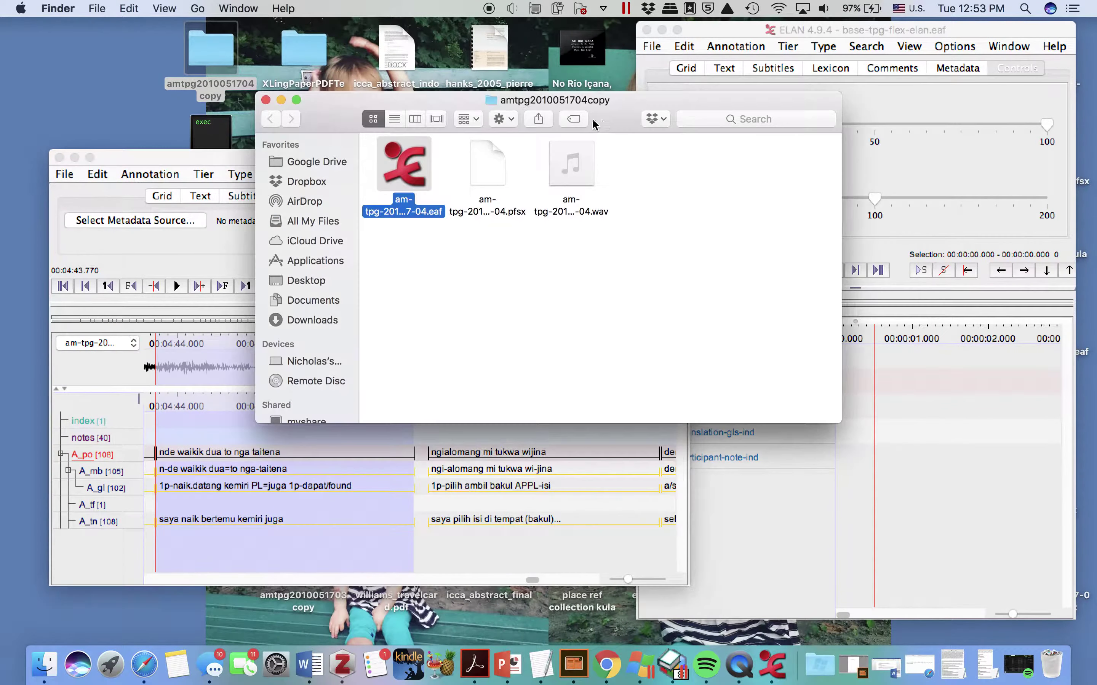
click(267, 100)
drag(50, 154, 9, 19)
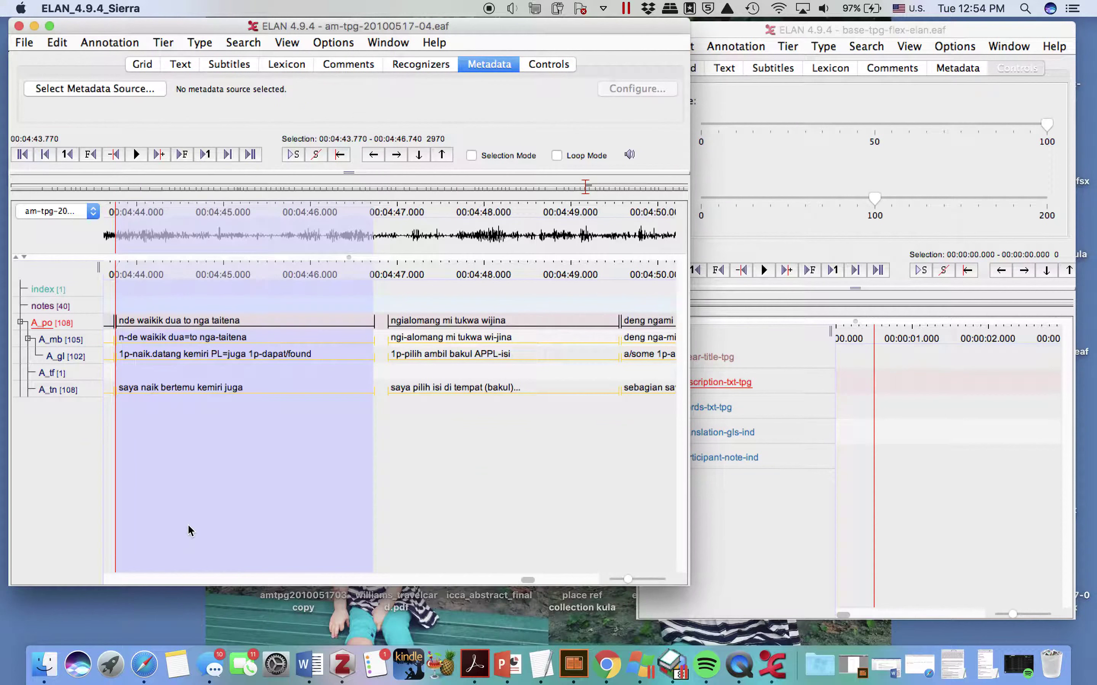
drag(194, 591, 194, 640)
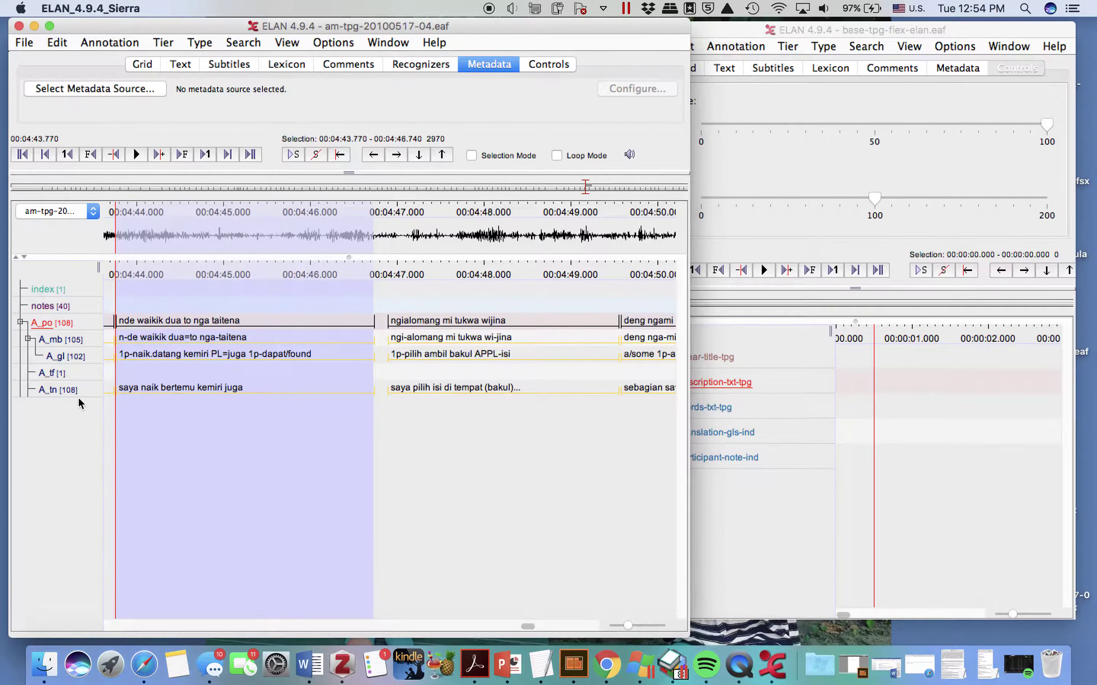
right_click(74, 371)
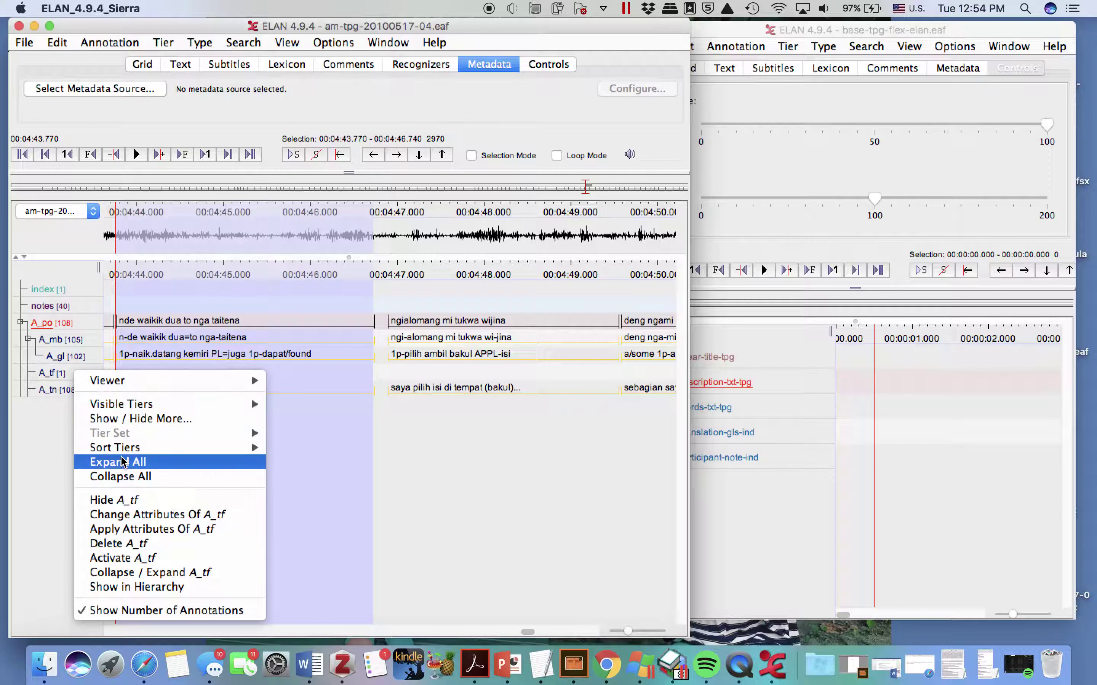
mouse_move(141, 404)
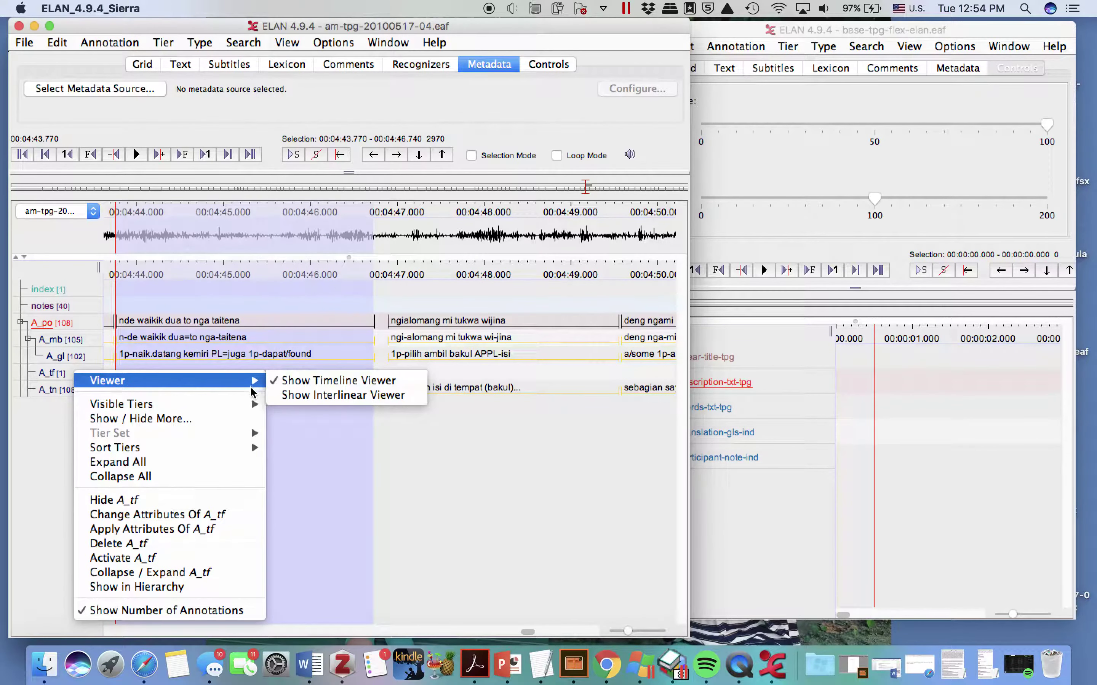
mouse_move(257, 405)
click(333, 42)
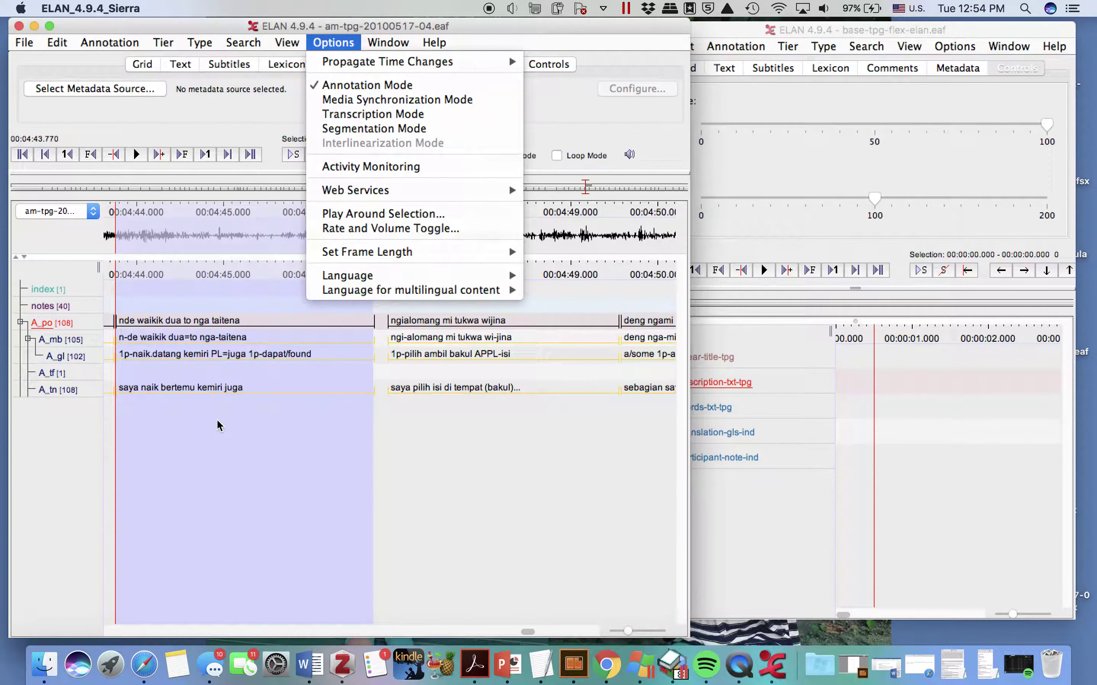
click(117, 442)
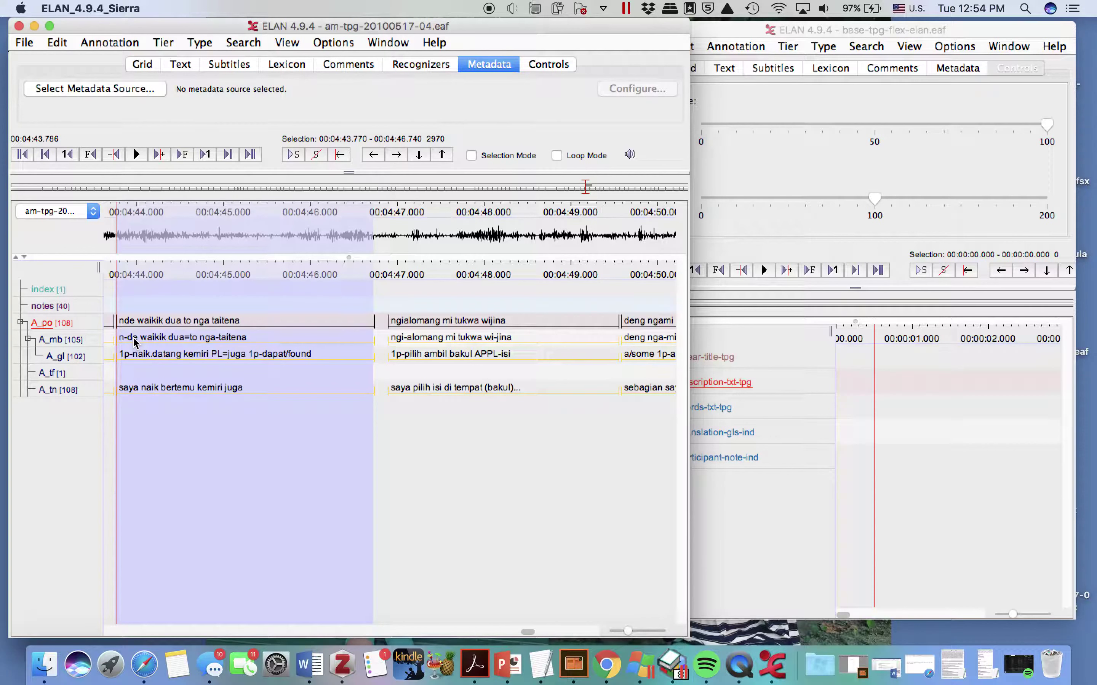
scroll(169, 376, left, 2)
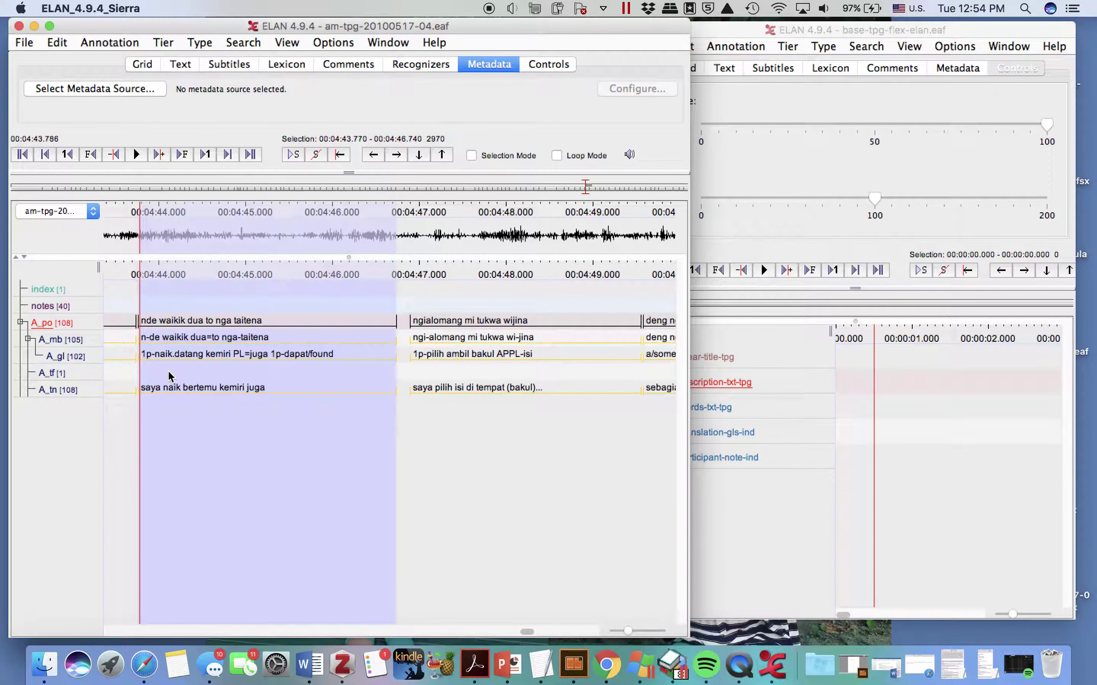
mouse_move(45, 392)
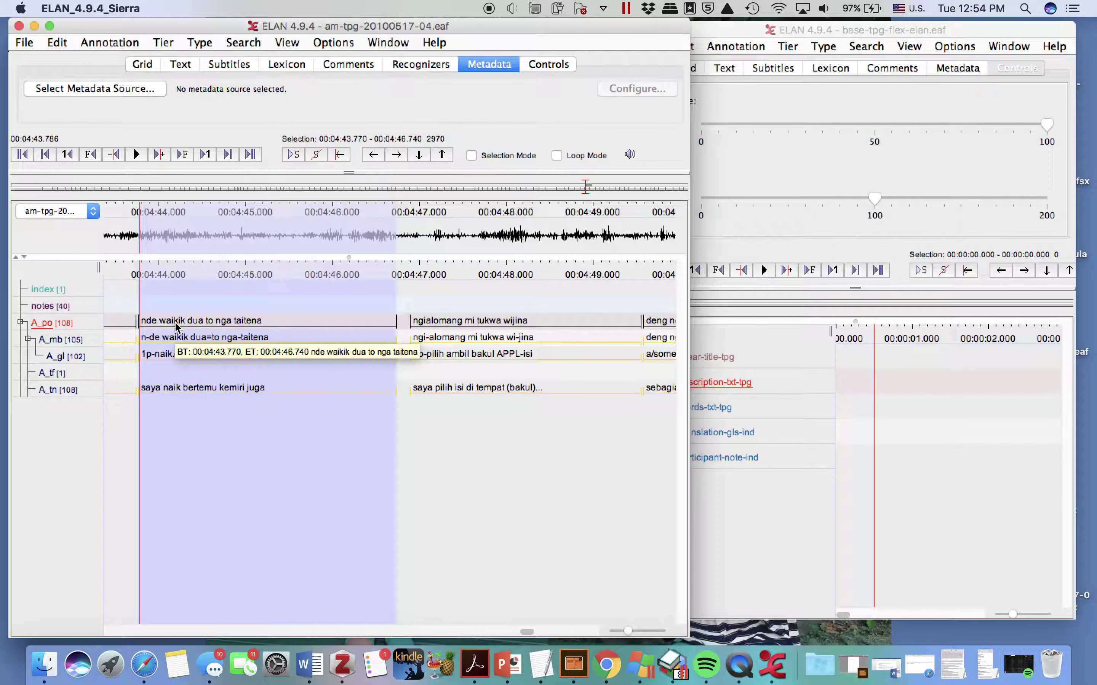
Rename the A_po tier of am-tpg-20100517-04.eaf to A_Transcription-txt-tpg, matching the tier name in the base file
click(134, 42)
mouse_move(163, 42)
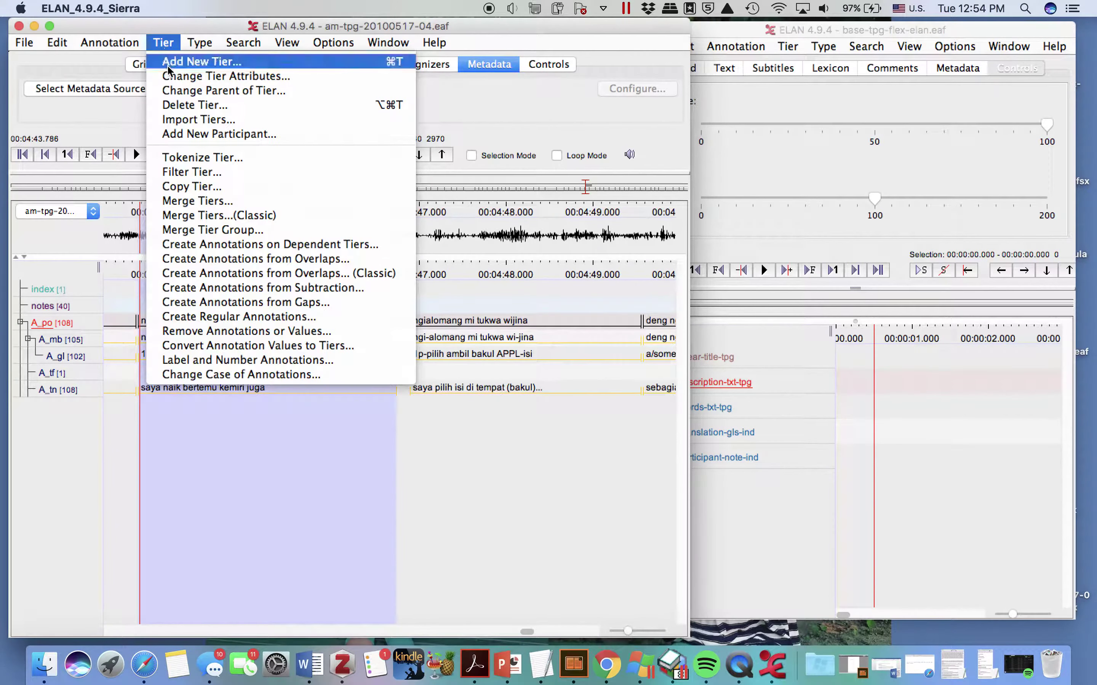
click(184, 74)
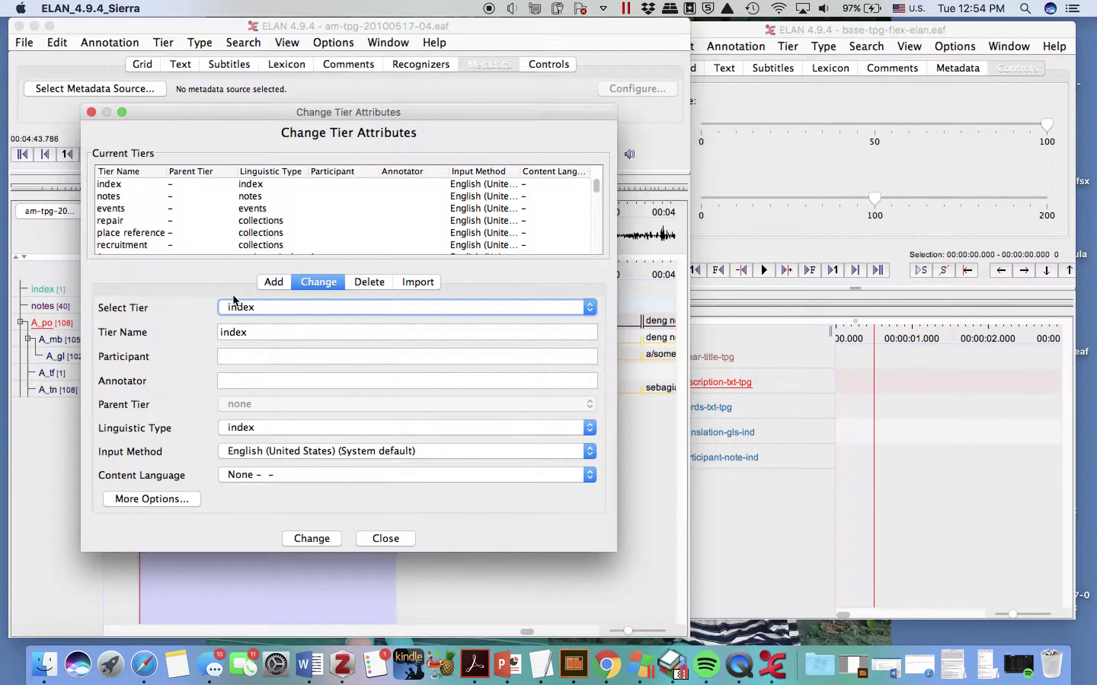
click(282, 310)
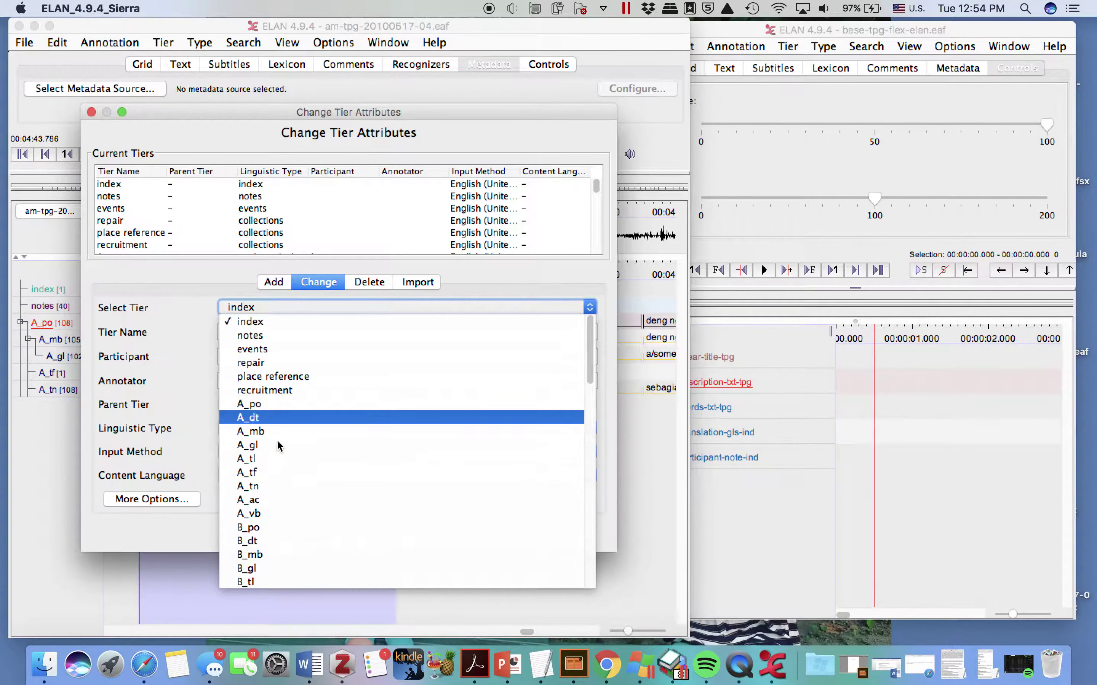
click(282, 404)
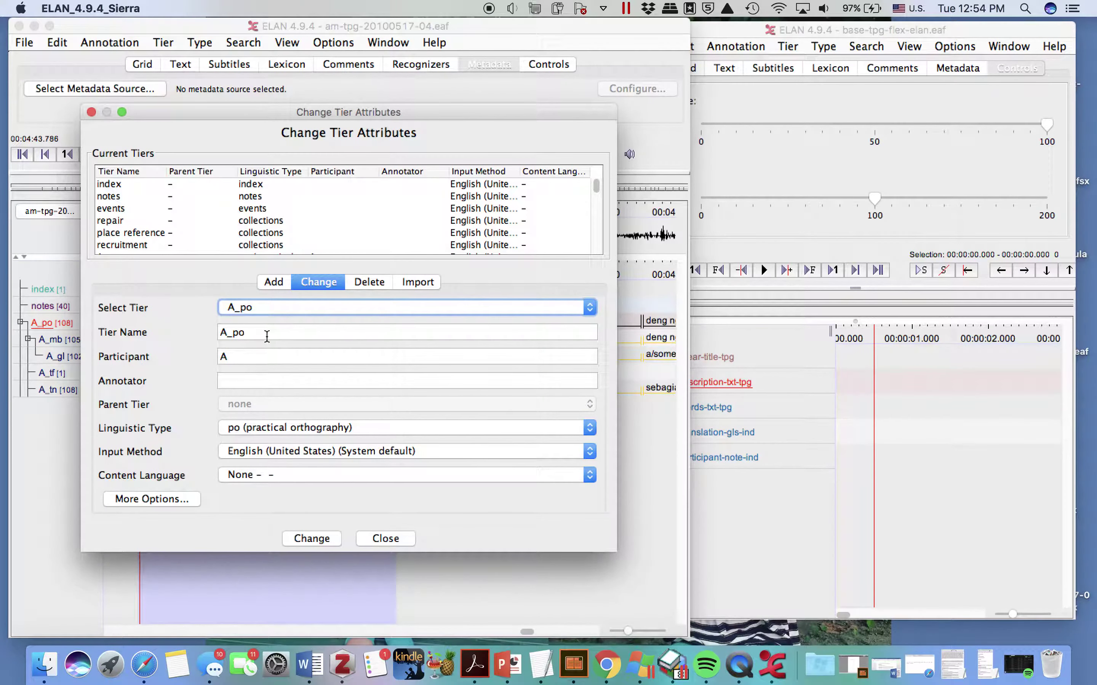
double_click(267, 336)
text(_)
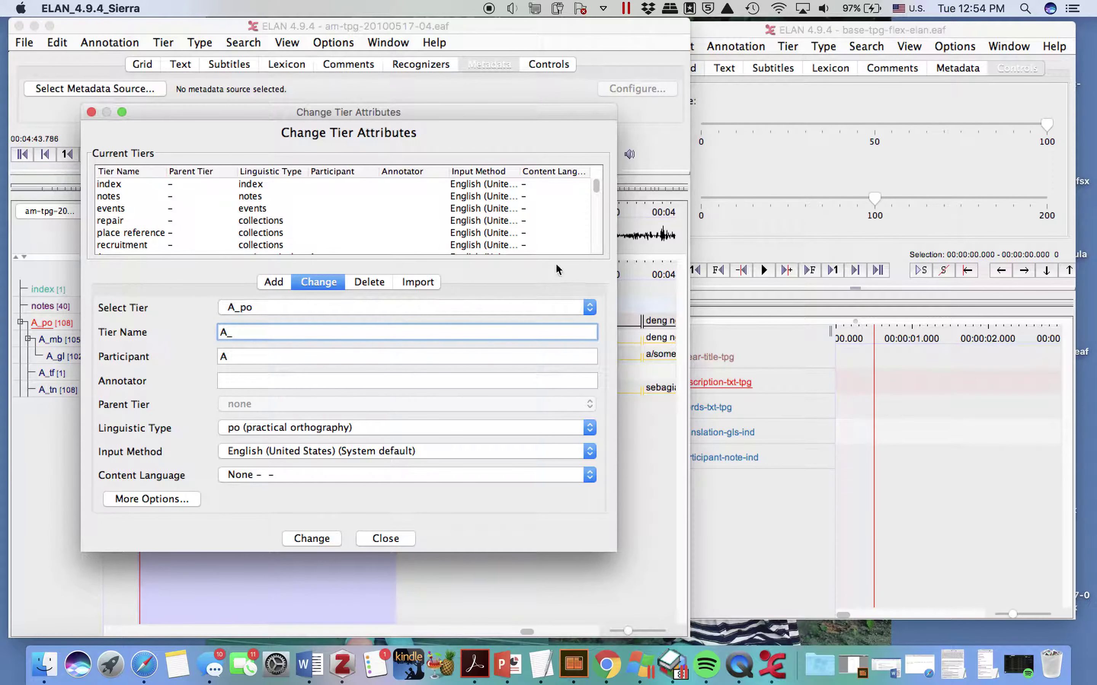
drag(744, 34, 824, 28)
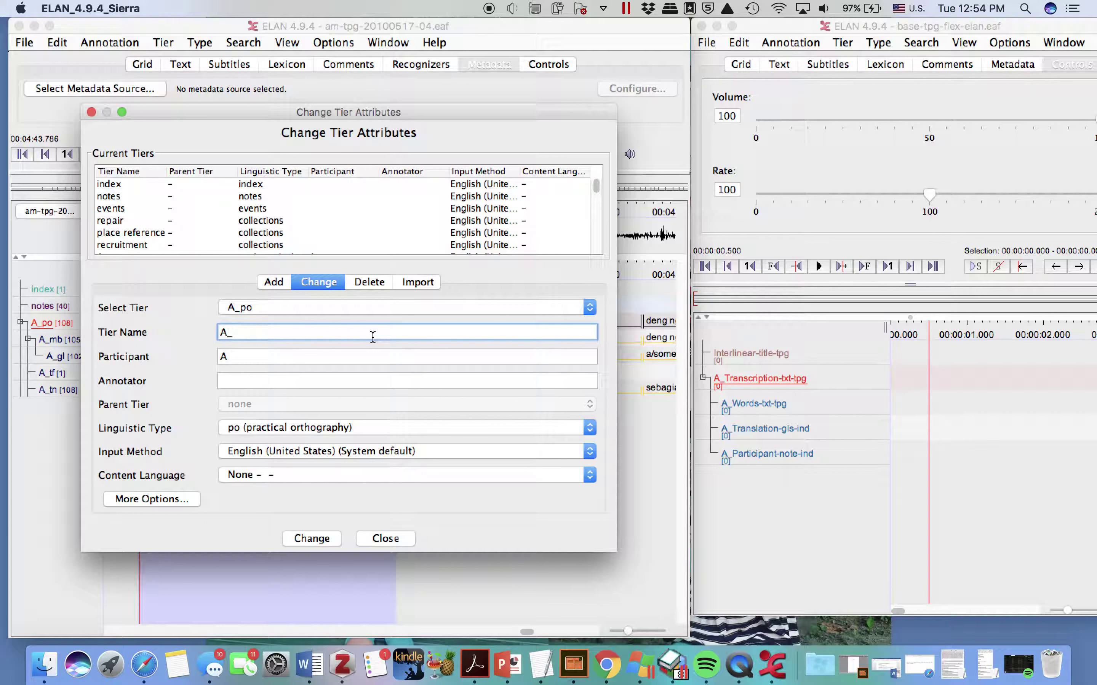
text(TRAnscription-txt-tpg)
click(306, 540)
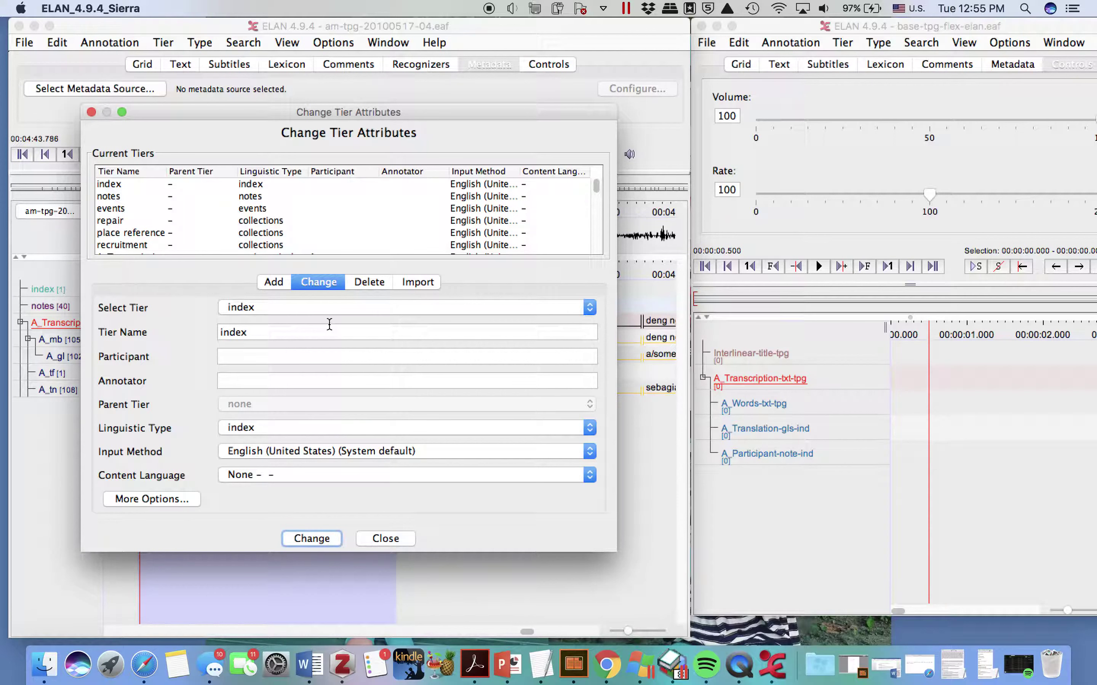
Rename the A_tn tier to A_Translation-gls-ind, close the tier attributes, and widen the tier label area to fit the full names
click(323, 307)
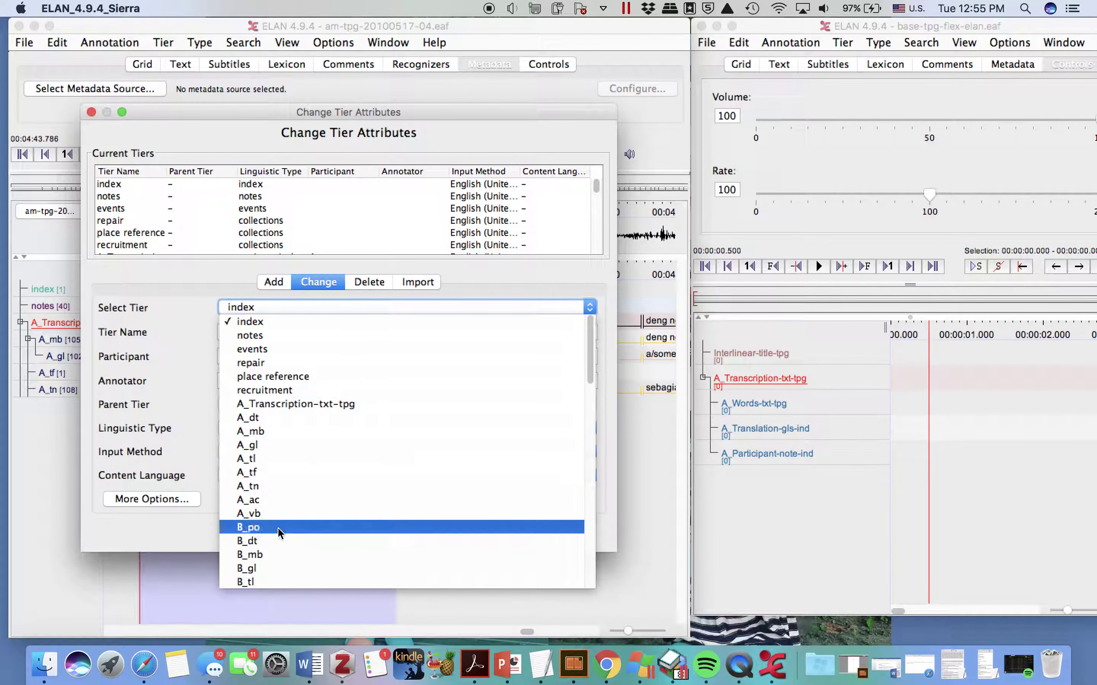
click(285, 486)
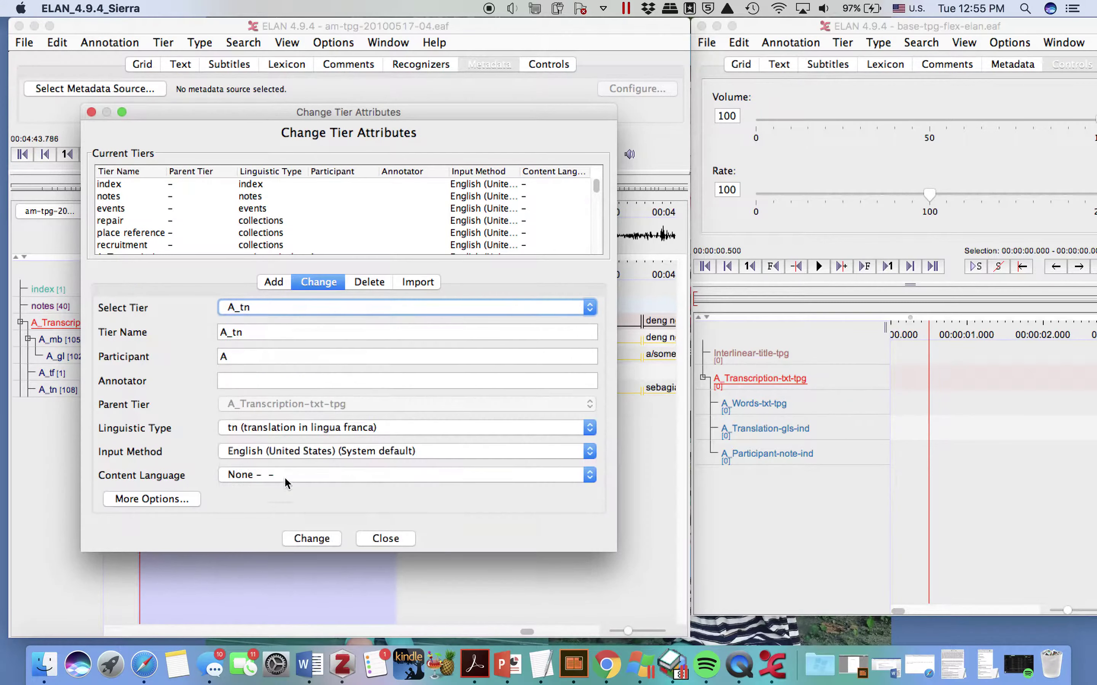
click(273, 337)
double_click(273, 338)
text(A_)
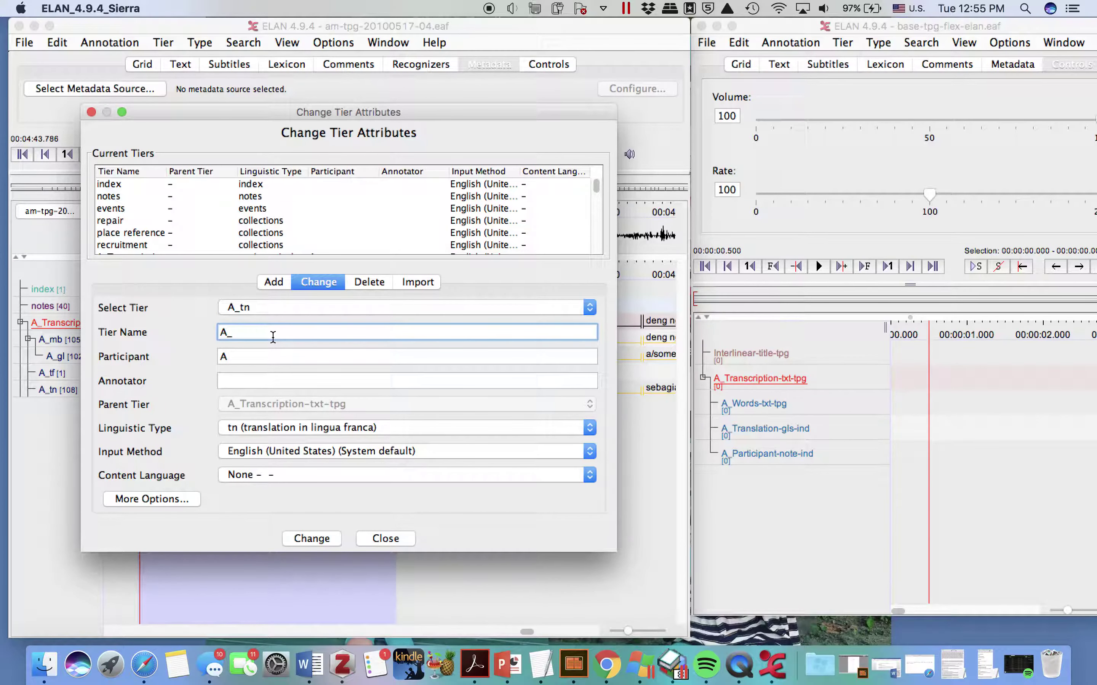
text(Translation-gls-ind)
click(312, 539)
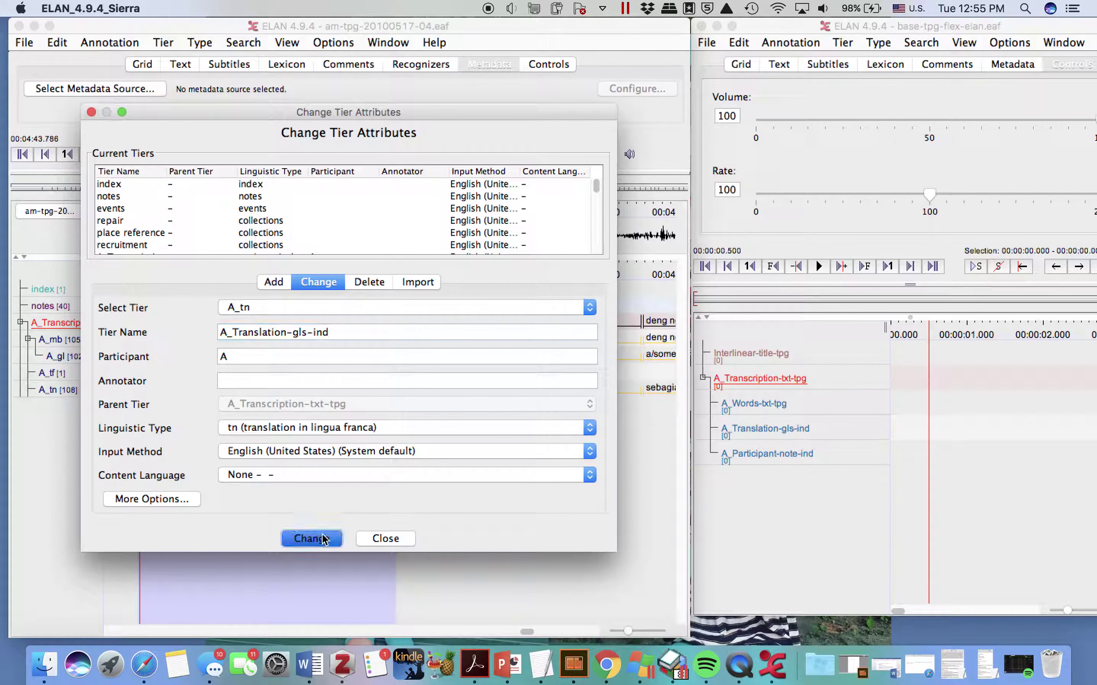
click(393, 540)
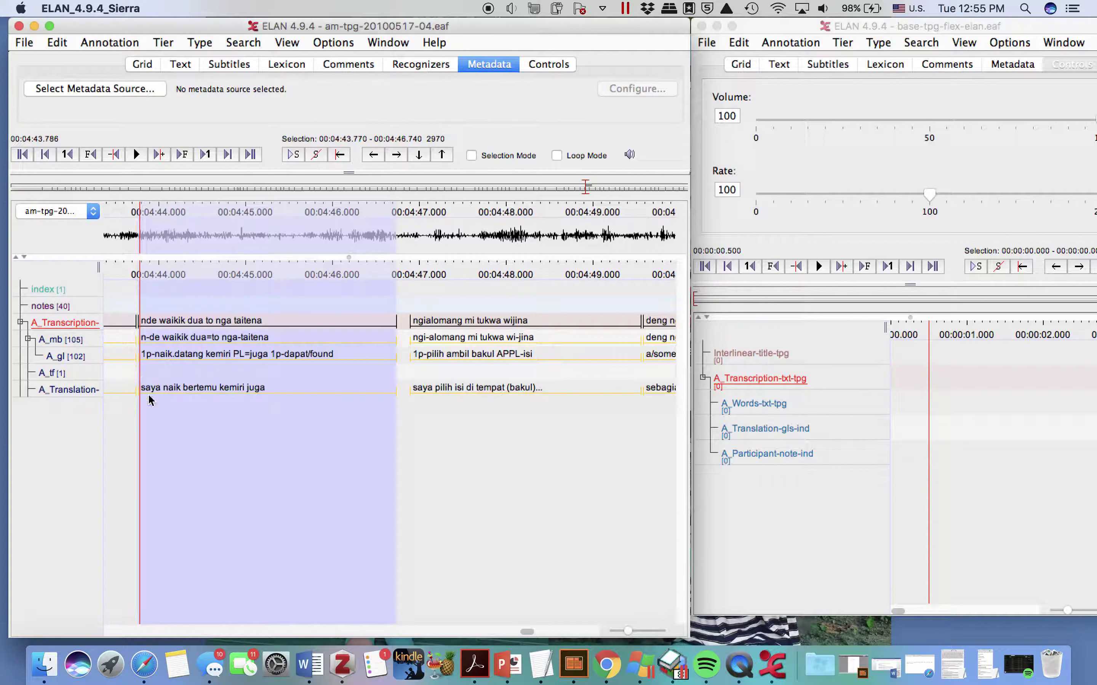
drag(104, 278, 148, 268)
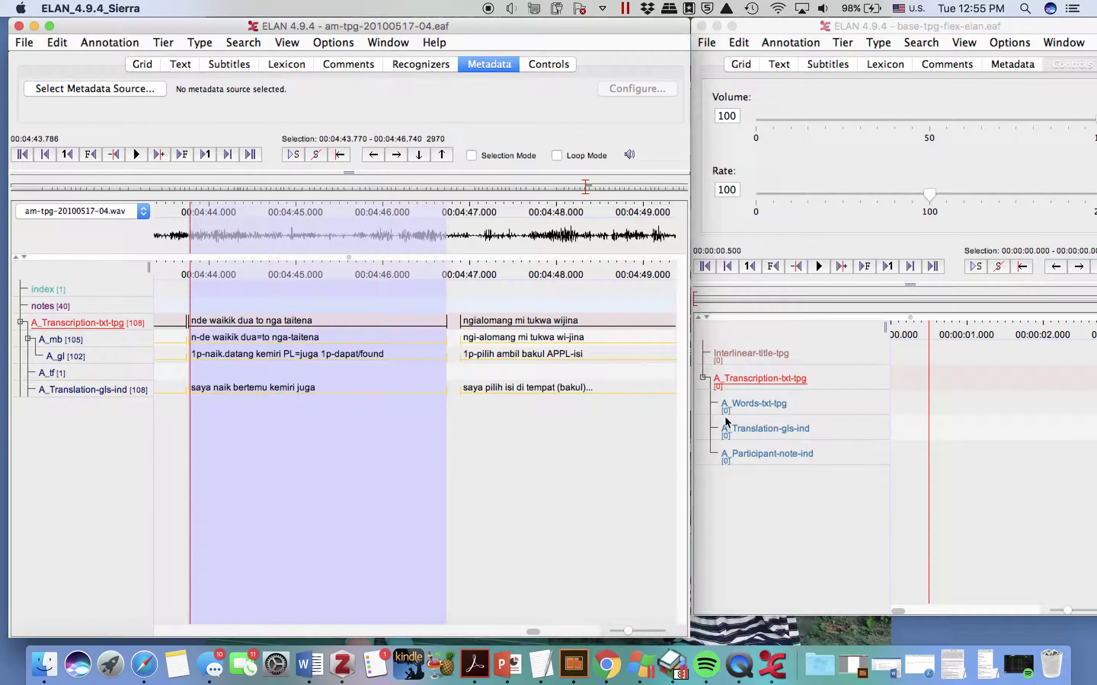
Start Merge Transcriptions from base-tpg-flex-elan.eaf with the current transcription as first source, and move the dialog fully into view
click(845, 493)
click(706, 42)
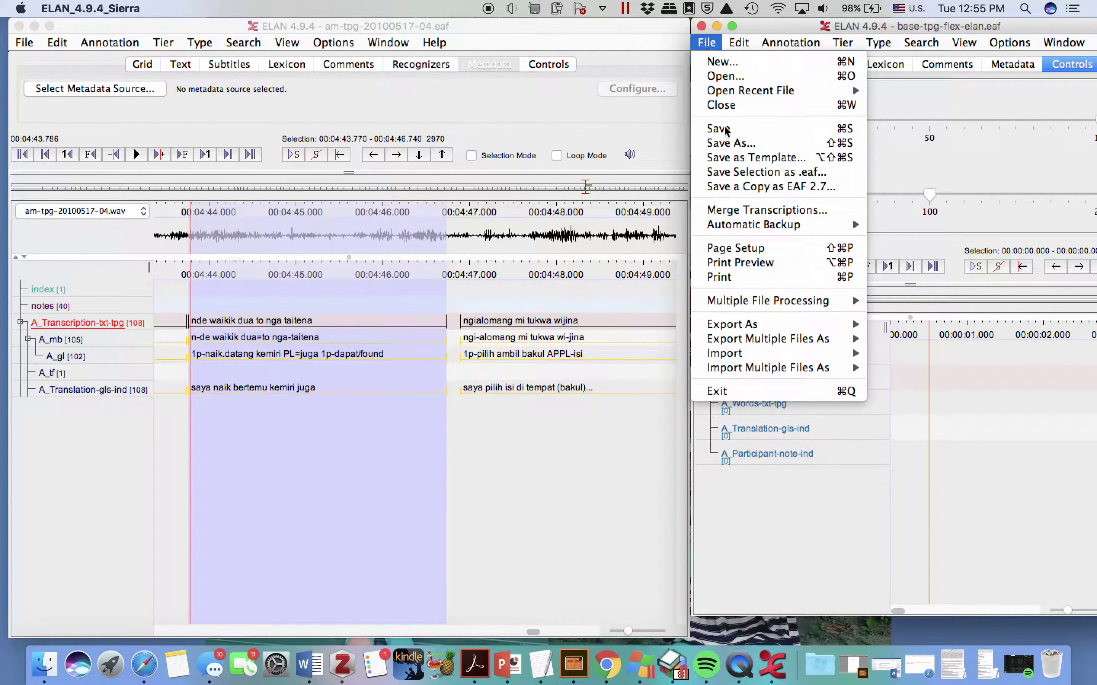
click(724, 211)
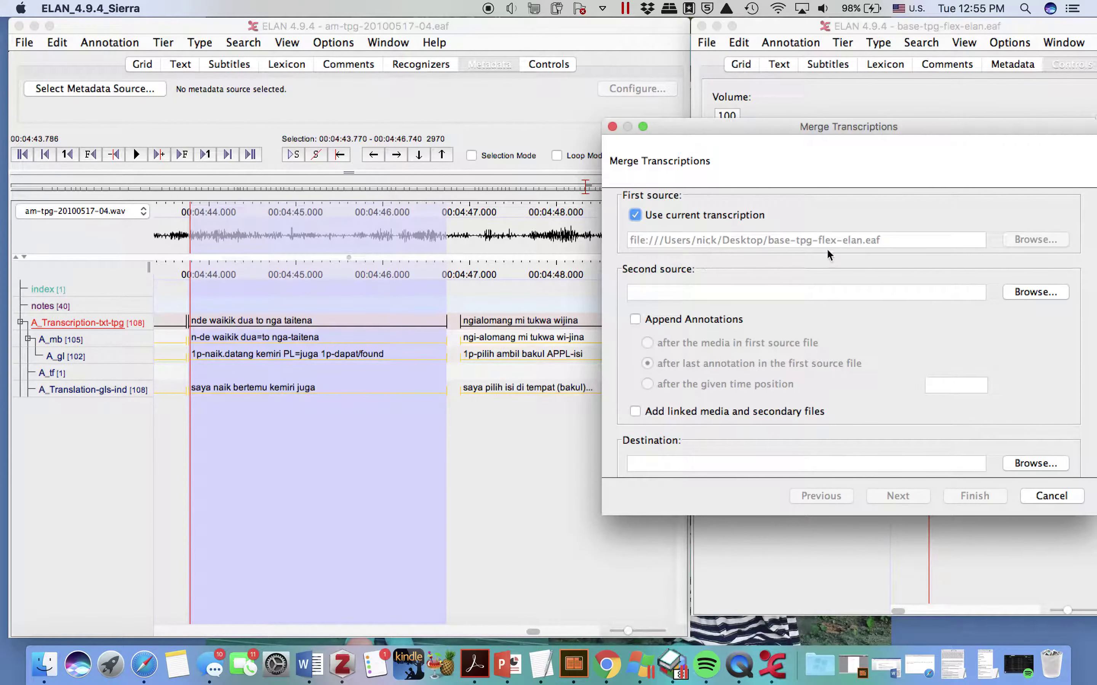
drag(915, 130, 767, 148)
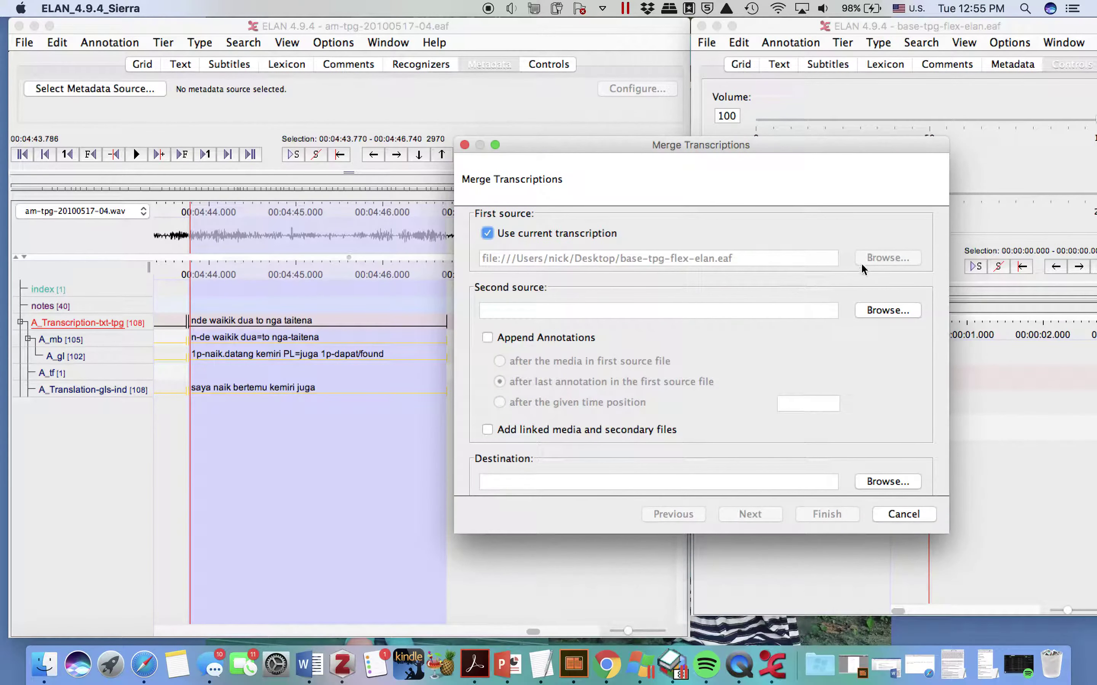
click(884, 312)
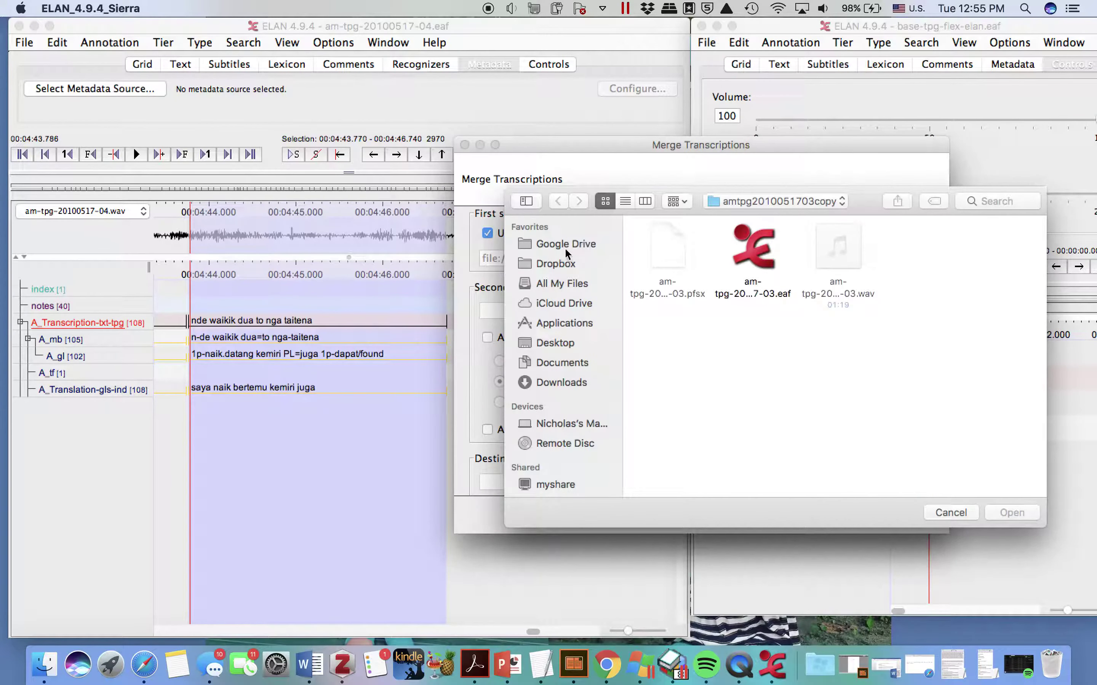
click(743, 202)
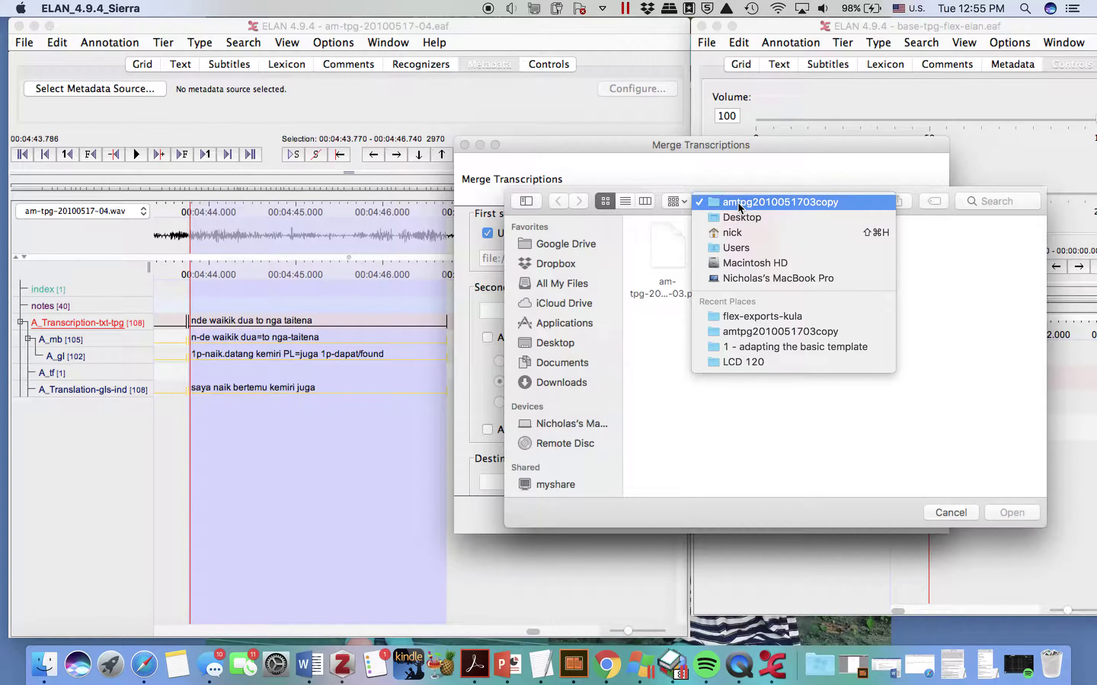
click(736, 219)
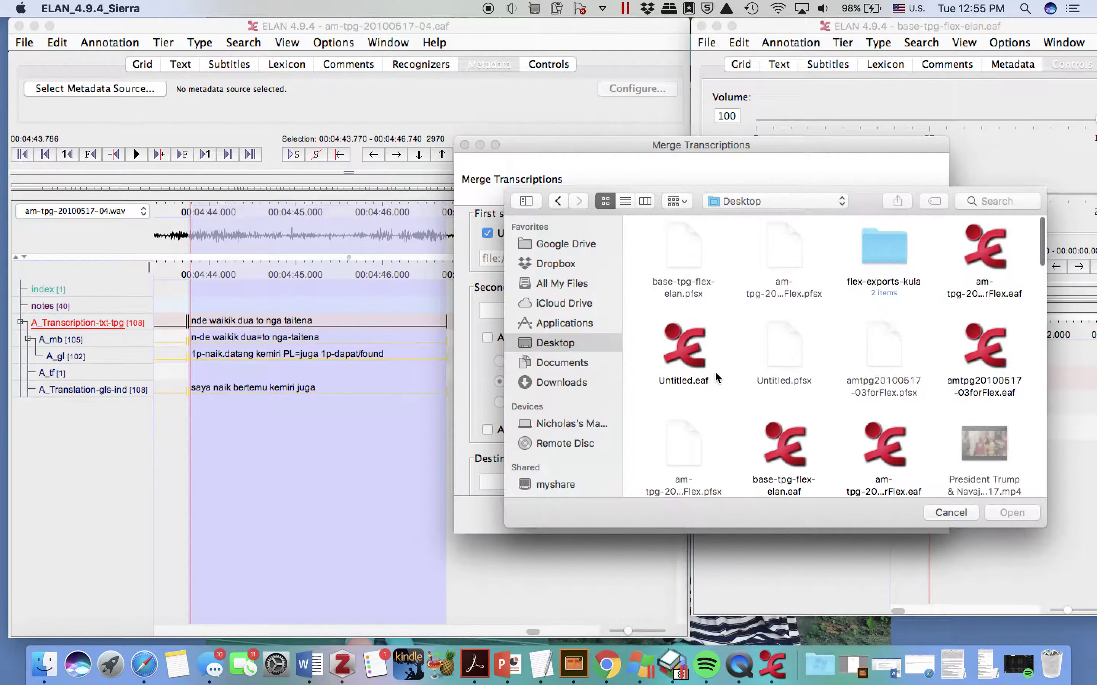
scroll(715, 358, down, 10)
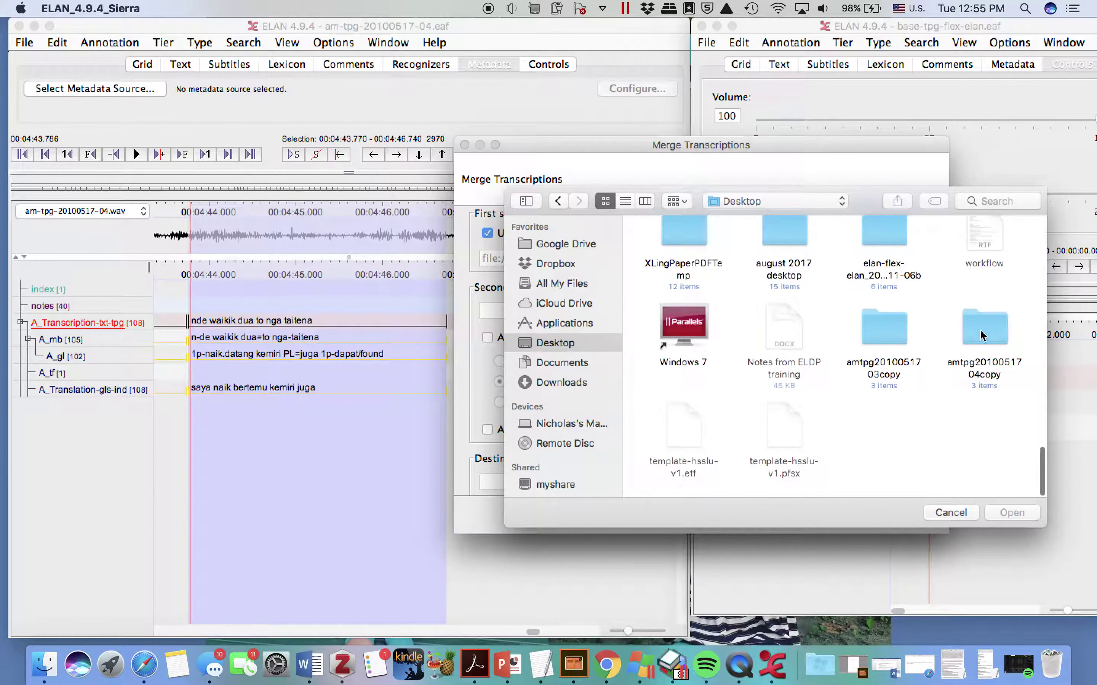
click(983, 336)
double_click(994, 336)
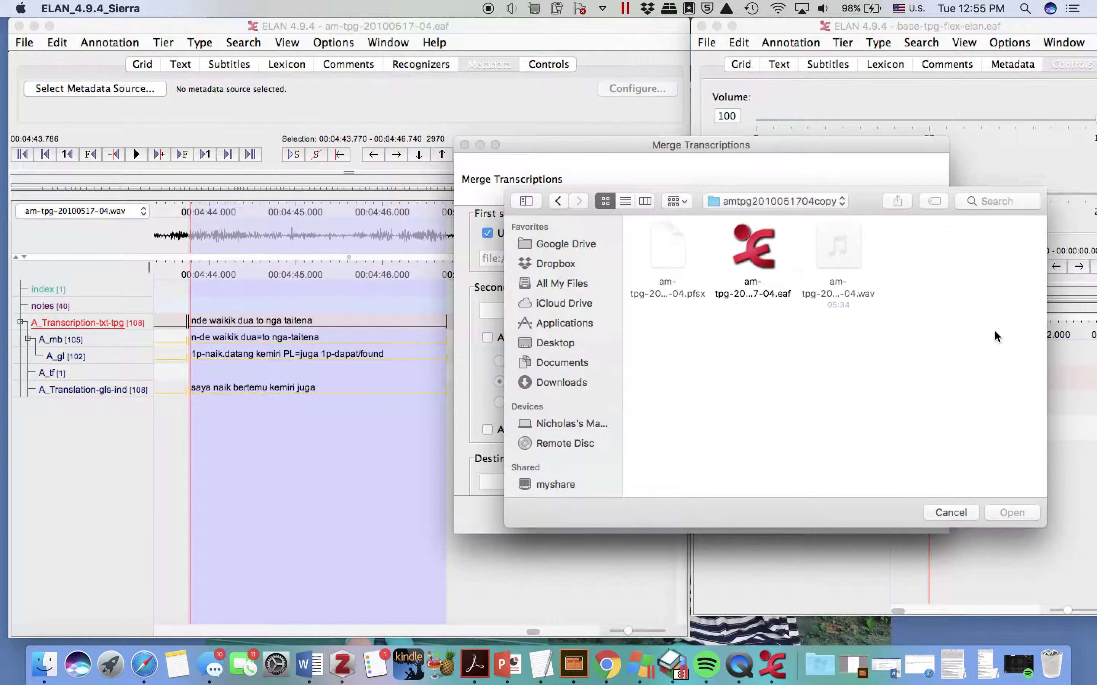
click(763, 249)
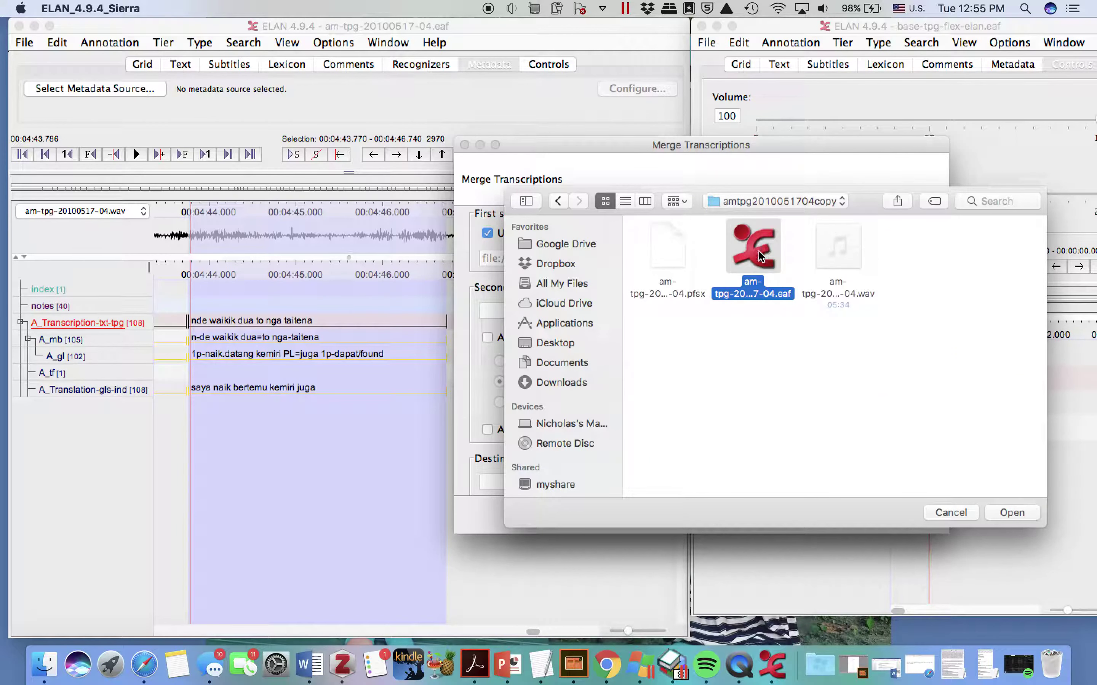
key(Return)
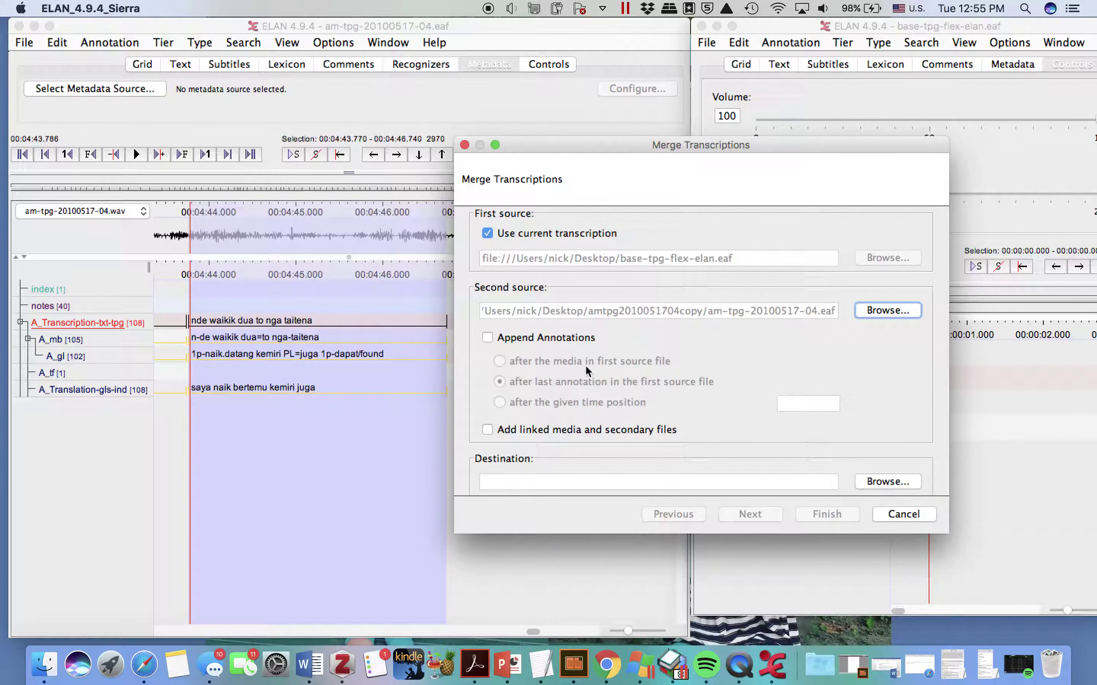
Enable appending annotations and adding linked media and secondary files, and set Untitled.eaf on the Desktop as destination, allowing the existing file to be overwritten
click(553, 344)
click(545, 430)
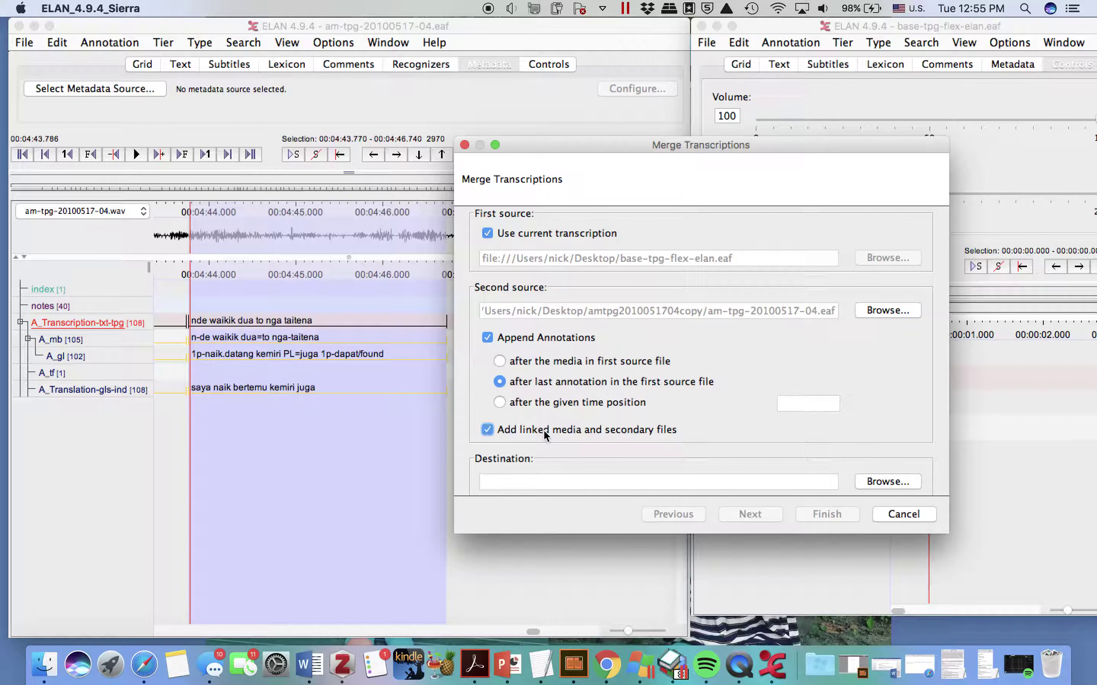
click(875, 481)
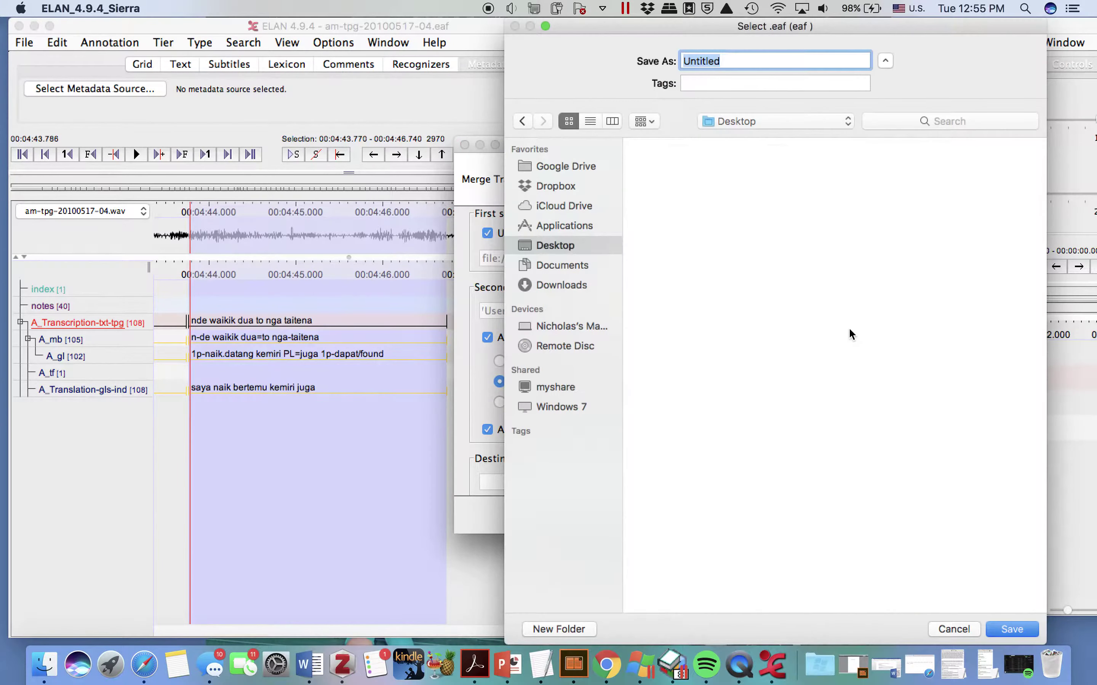
double_click(974, 331)
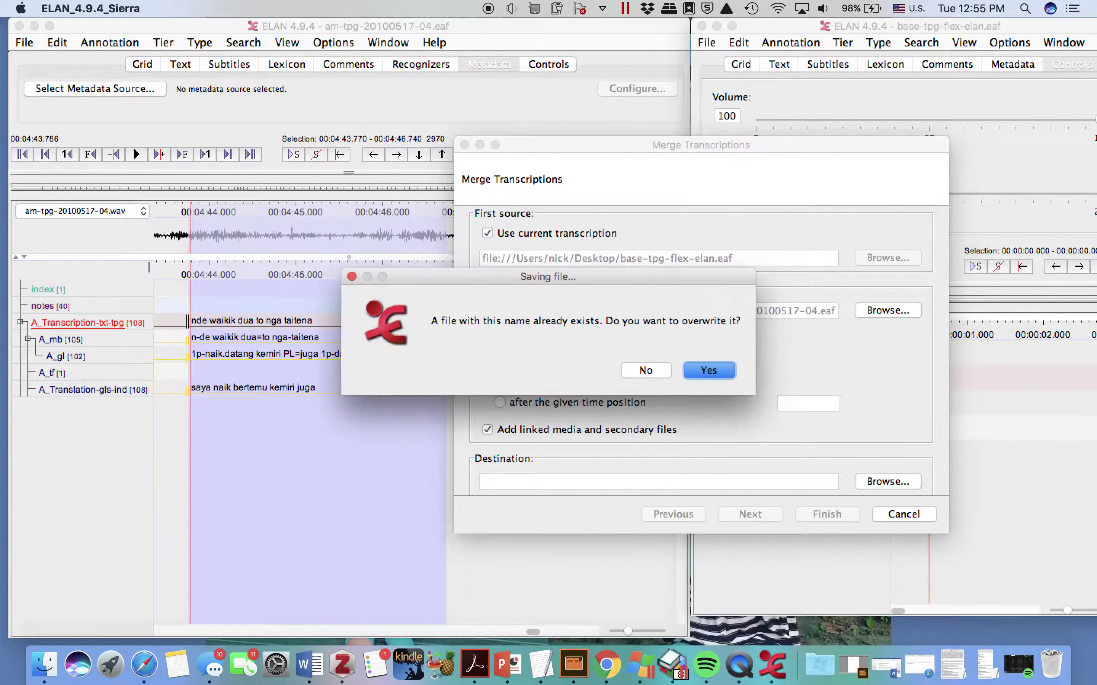
click(701, 378)
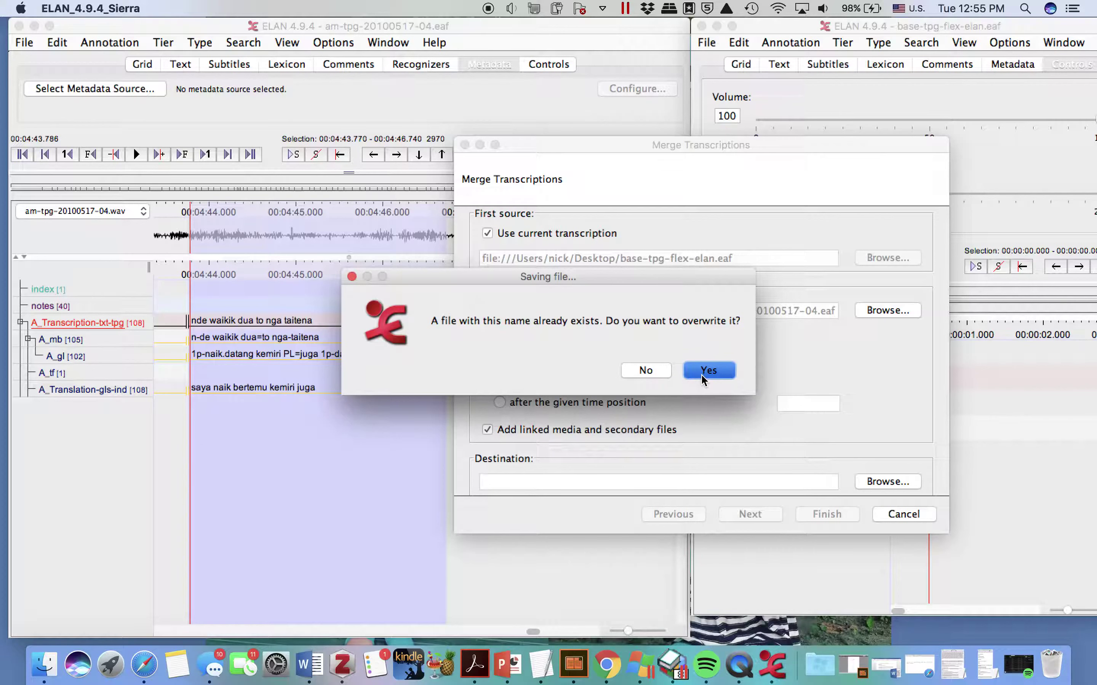
click(701, 379)
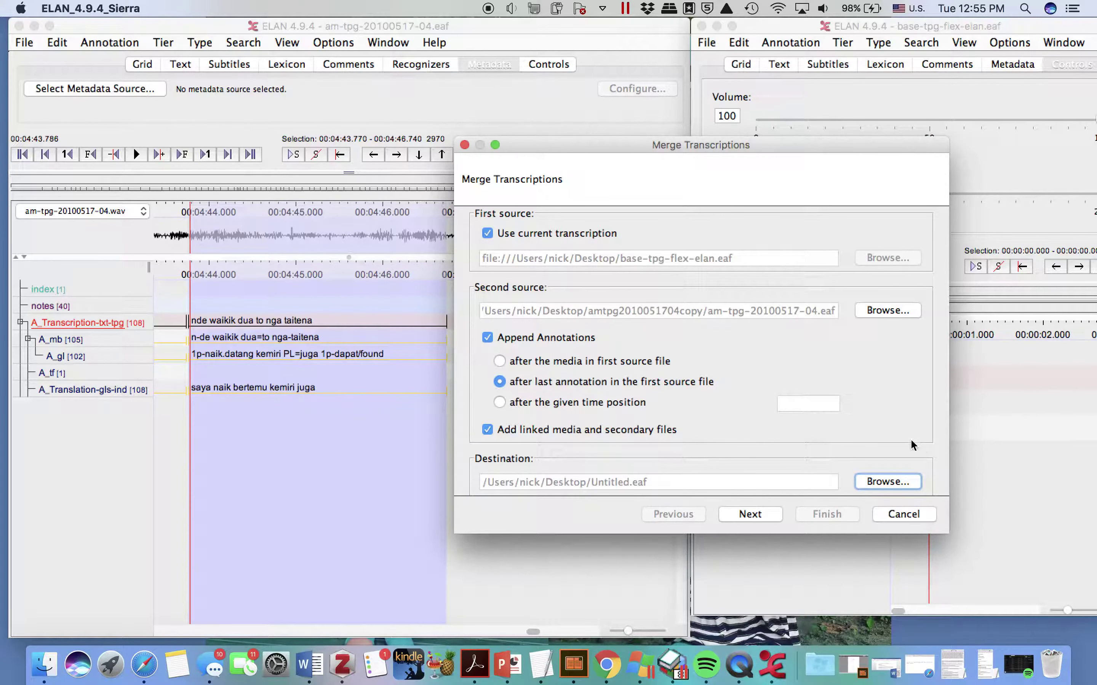
Proceed to tier selection, deselect all second-source tiers except A_po, and cancel the merge
click(748, 515)
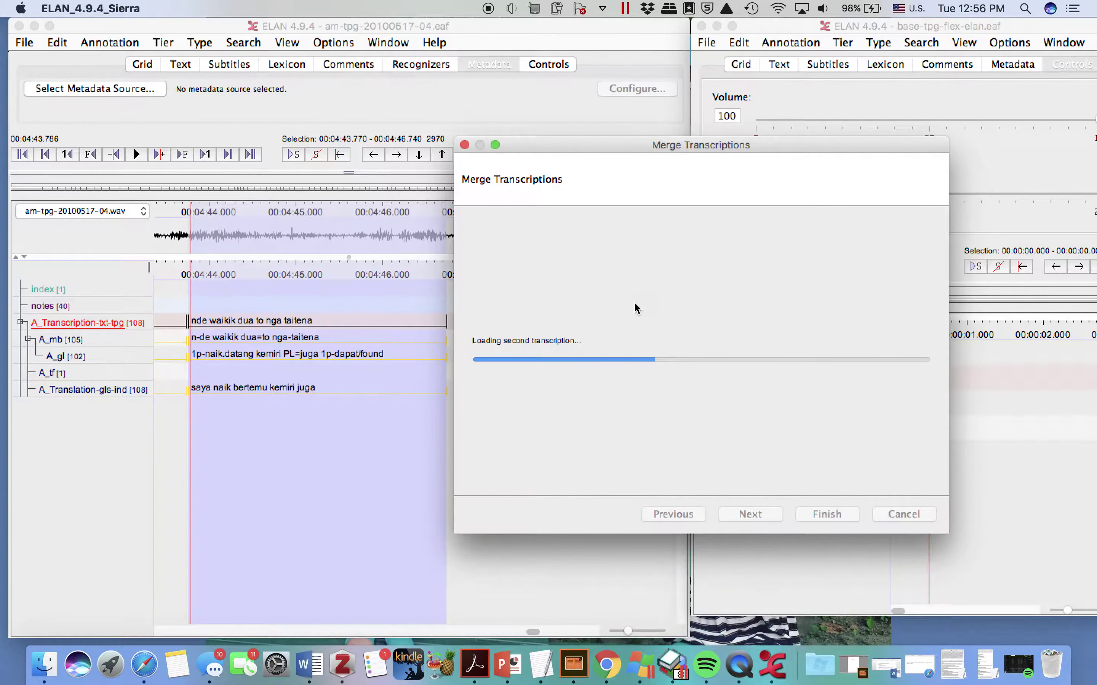
click(524, 257)
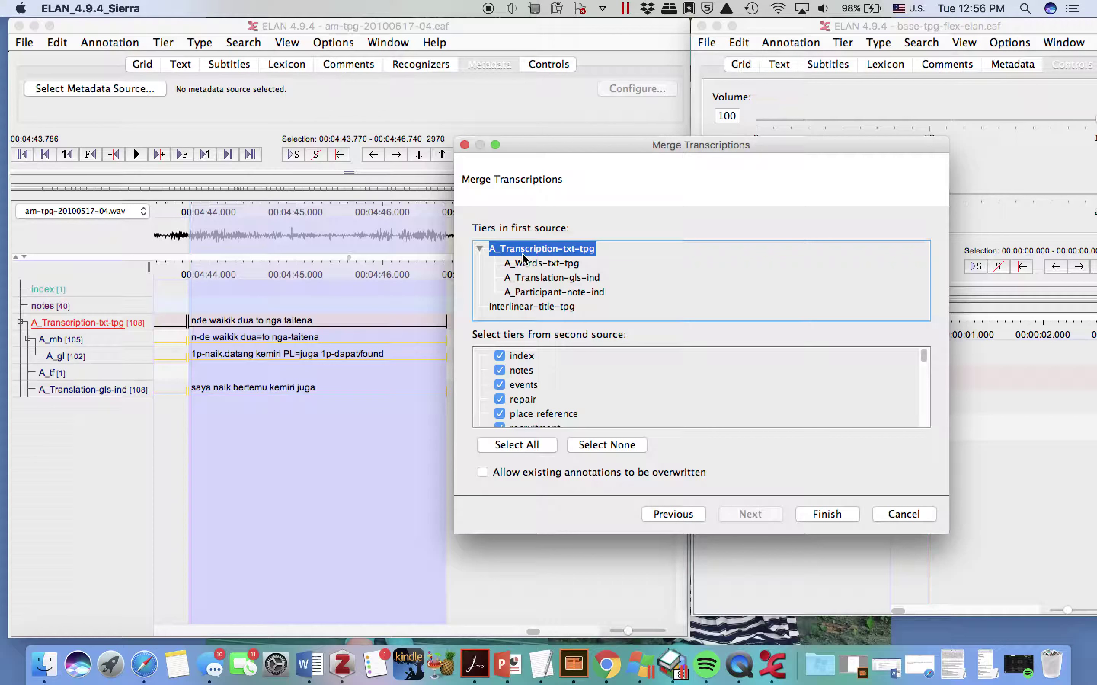
click(584, 445)
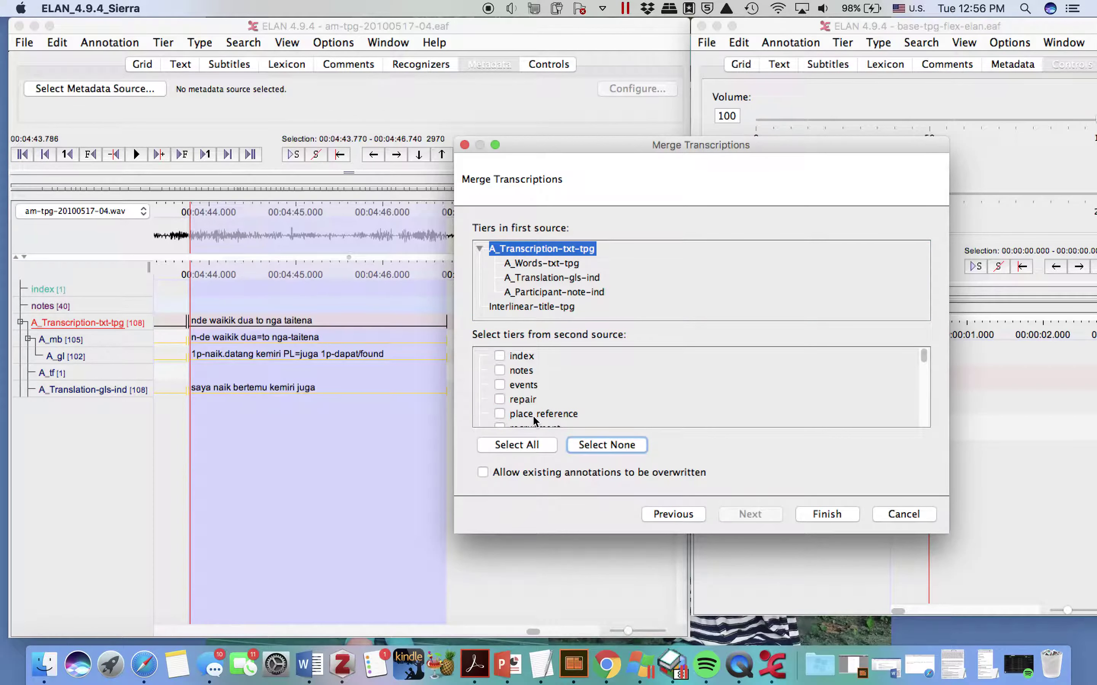
scroll(535, 419, down, 3)
click(513, 400)
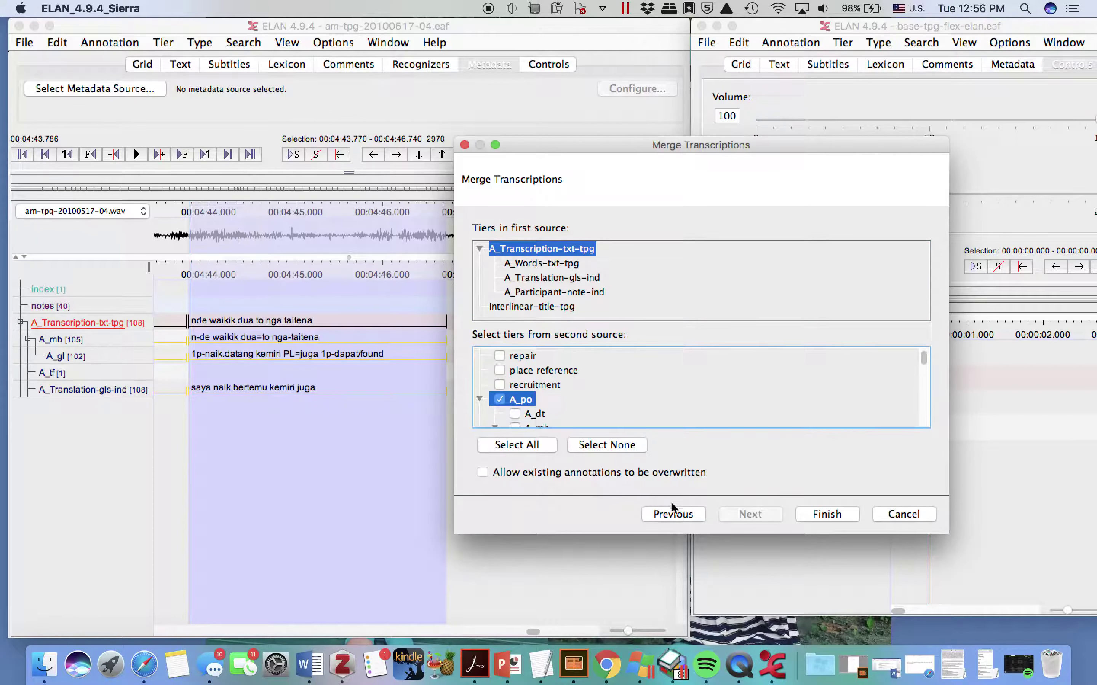
click(902, 515)
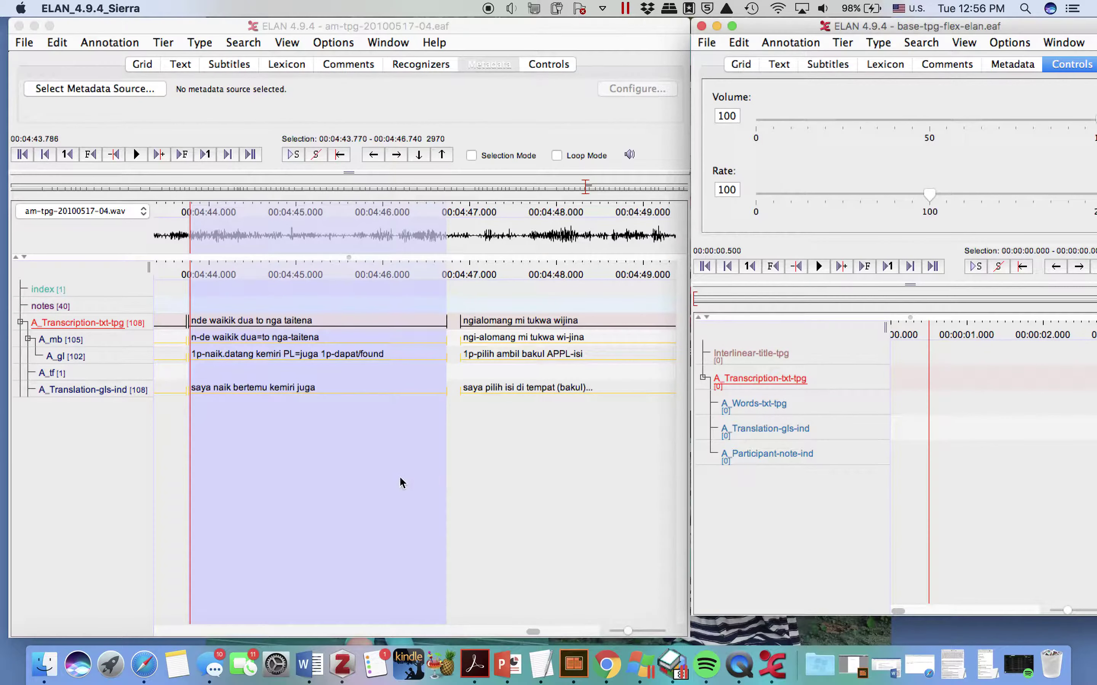
Save and close the am-tpg-20100517-04.eaf transcription
click(383, 480)
click(378, 483)
key(super+w)
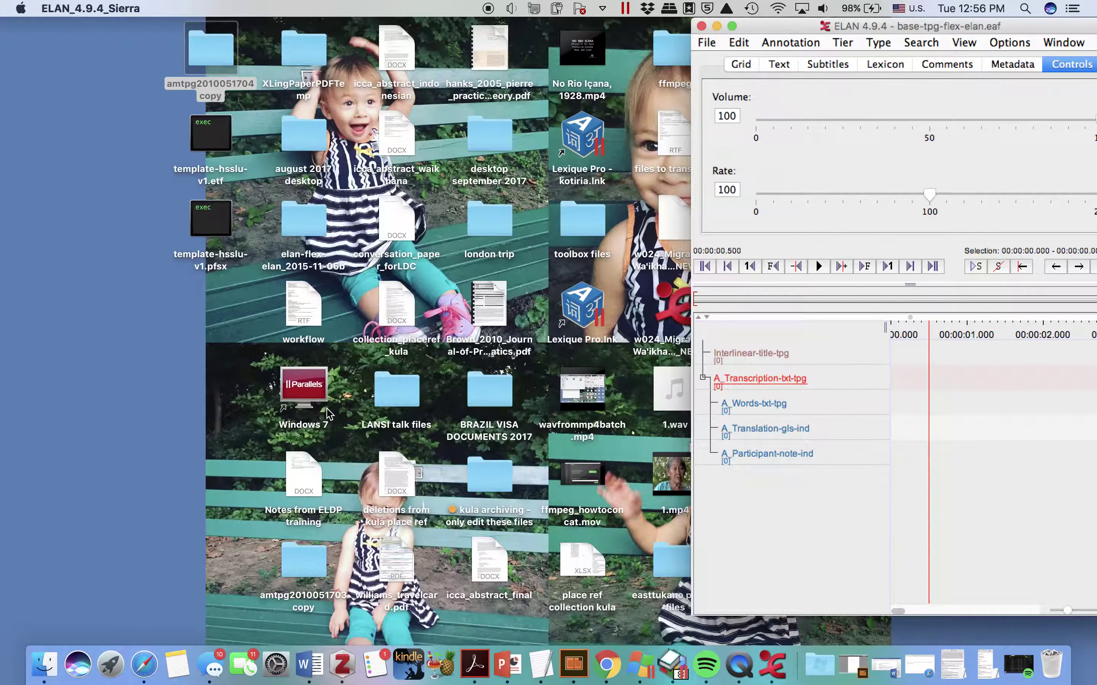
click(717, 45)
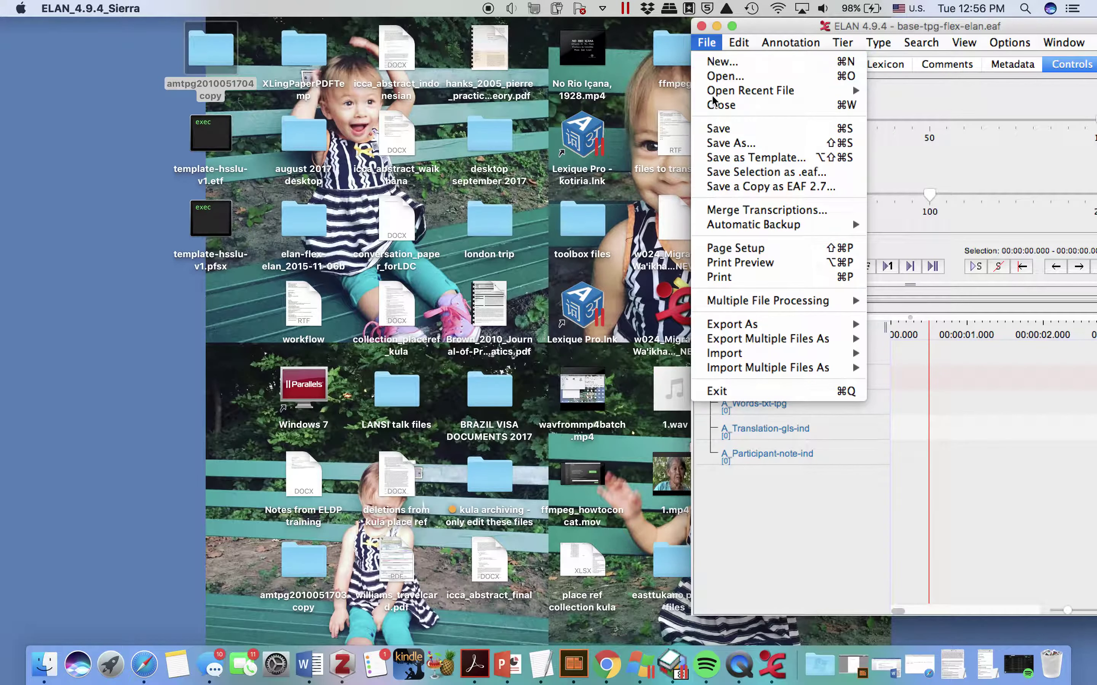
click(728, 212)
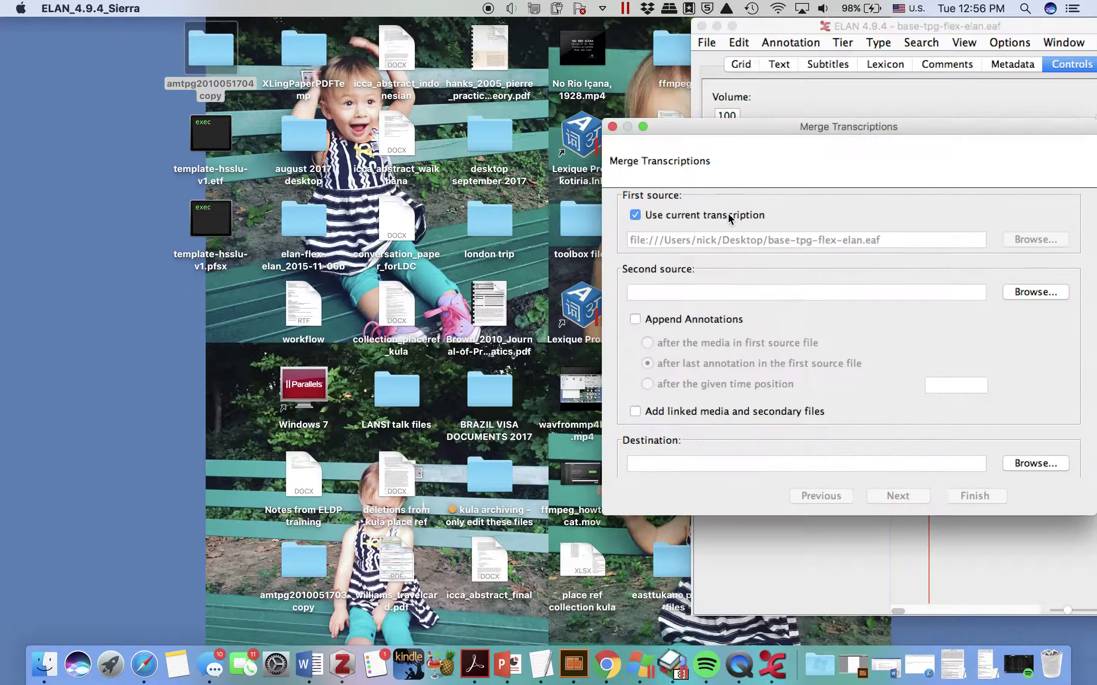
click(1063, 297)
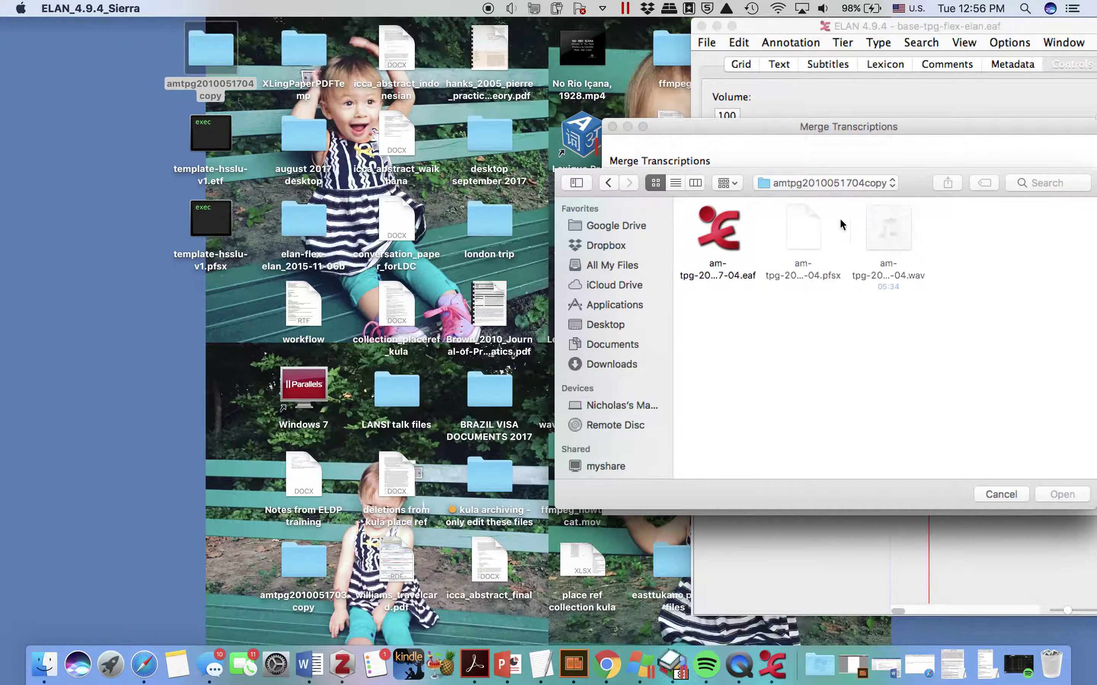
double_click(722, 223)
Append annotations after the last one in the first source, add linked media and secondary files, and overwrite Untitled.eaf on the Desktop as destination
click(683, 319)
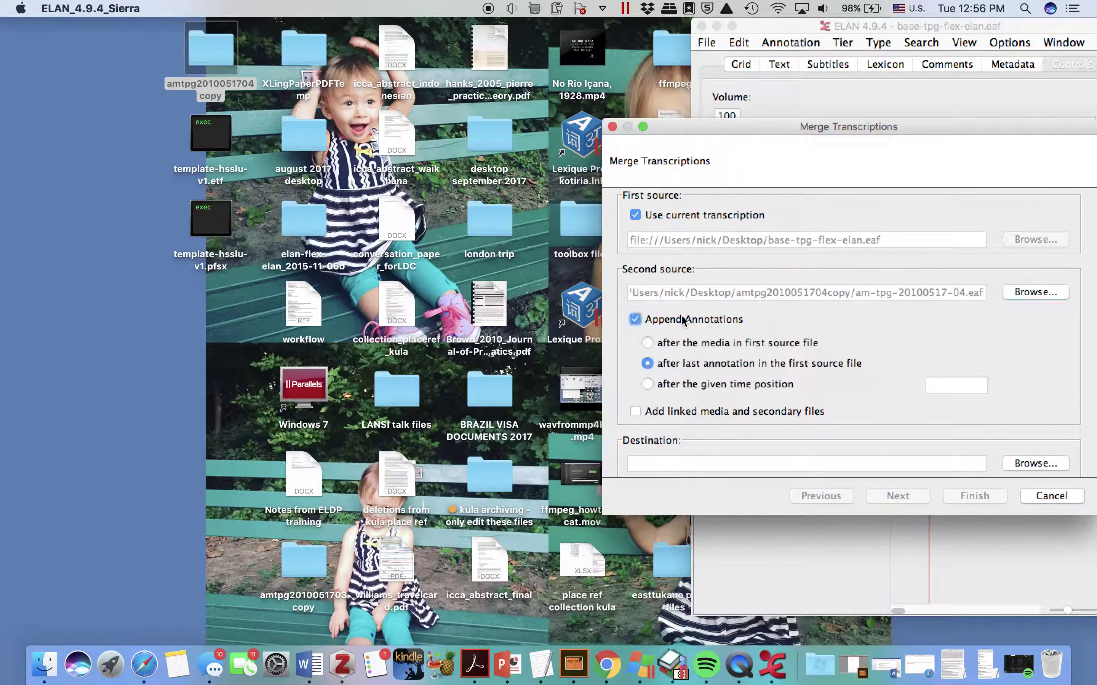
click(708, 413)
click(1035, 464)
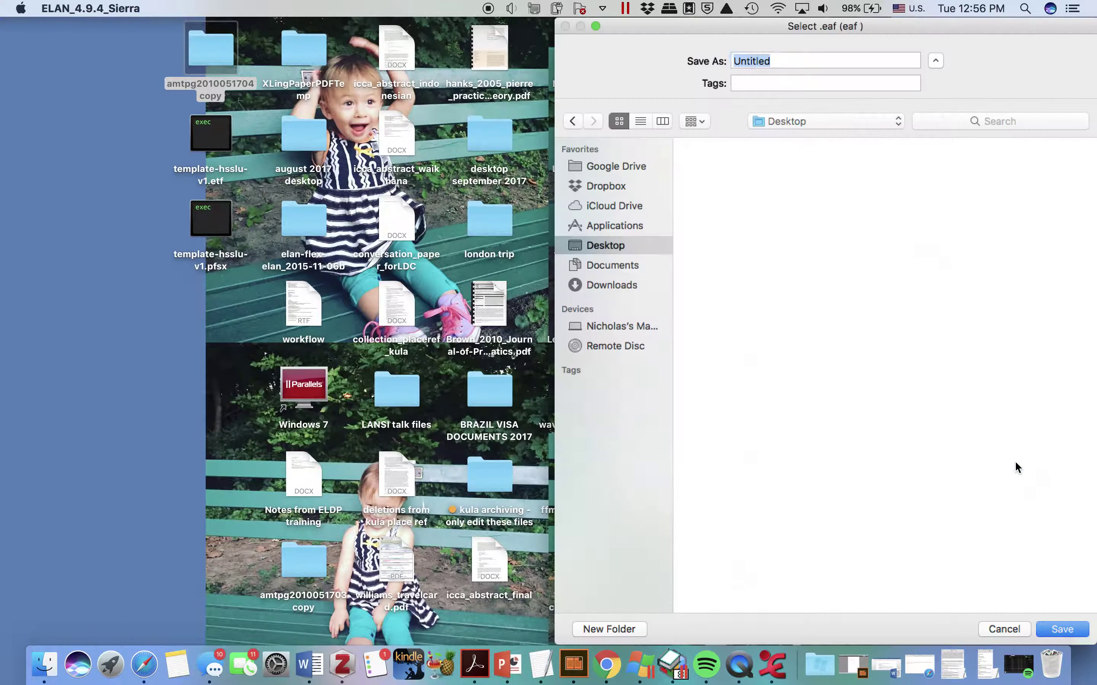
key(Return)
click(712, 371)
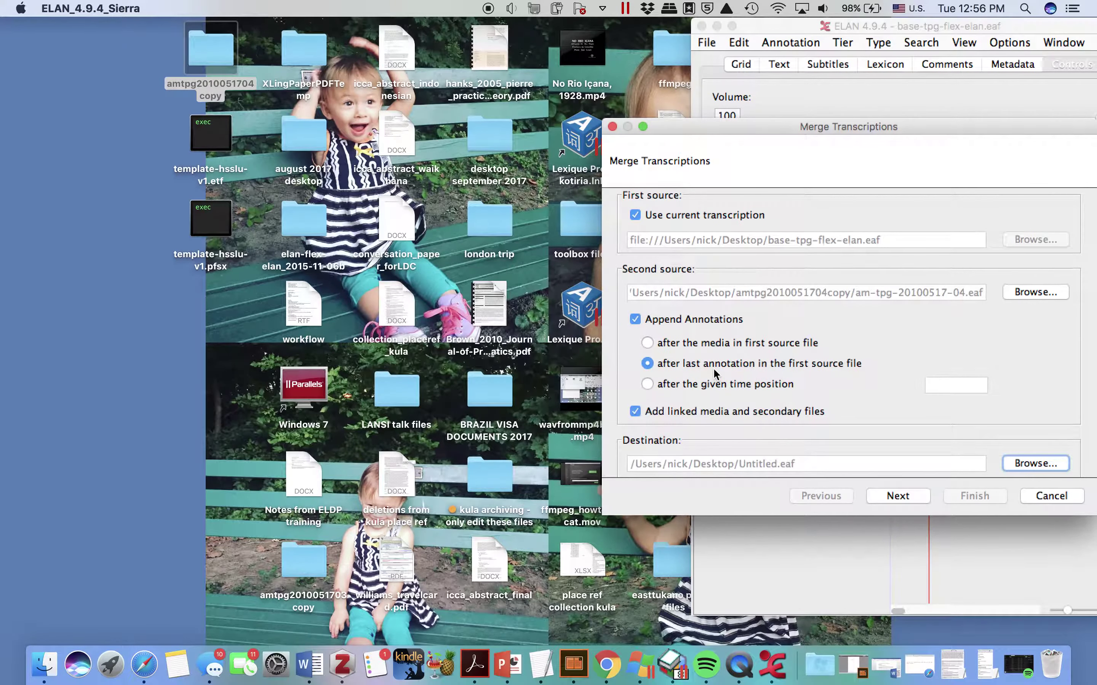
In the merge's tier selection, clear all second-source tiers and include only A_Transcription-txt-tpg and A_Translation-gls-ind
click(895, 496)
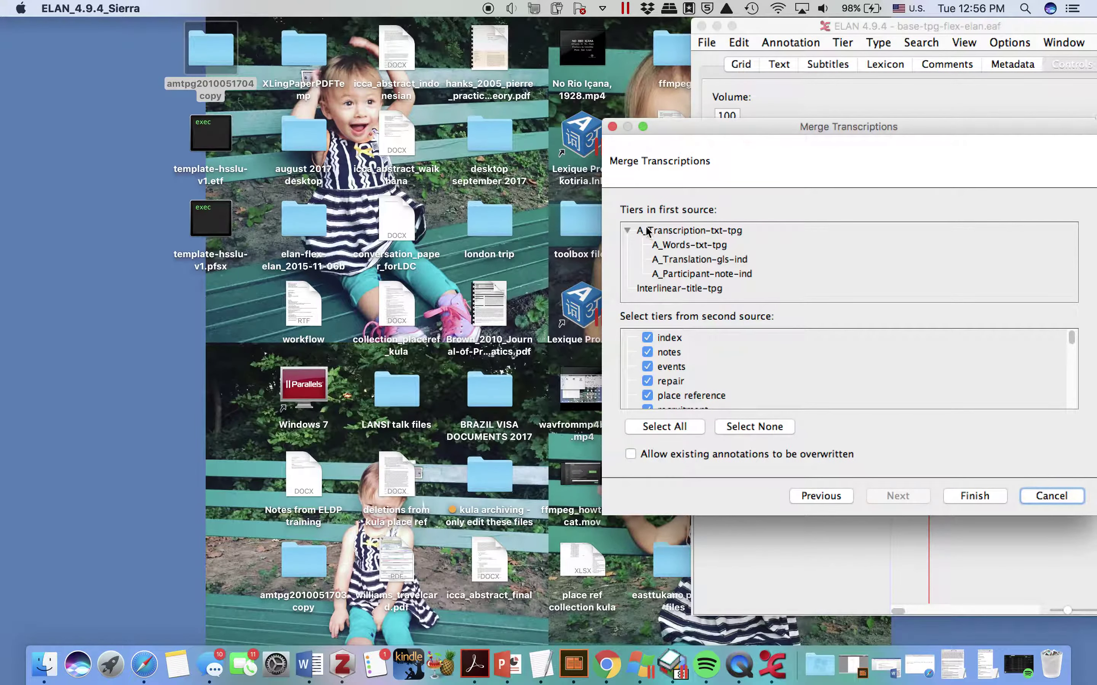
click(646, 230)
click(652, 340)
click(731, 431)
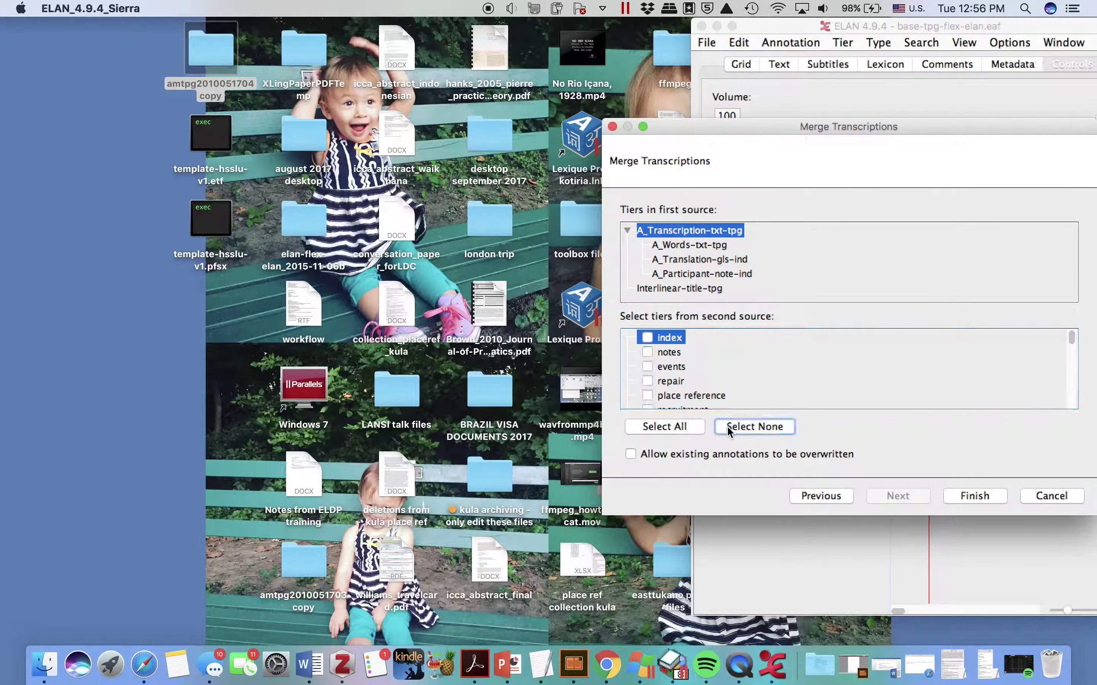
scroll(653, 362, down, 4)
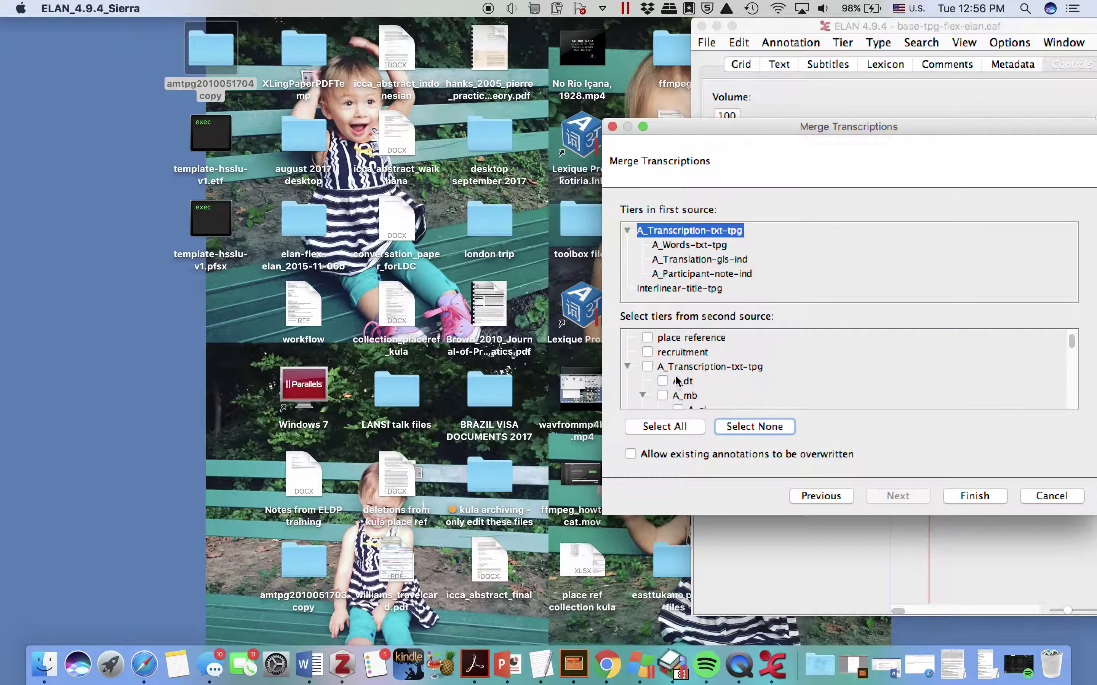
click(648, 366)
scroll(651, 376, down, 4)
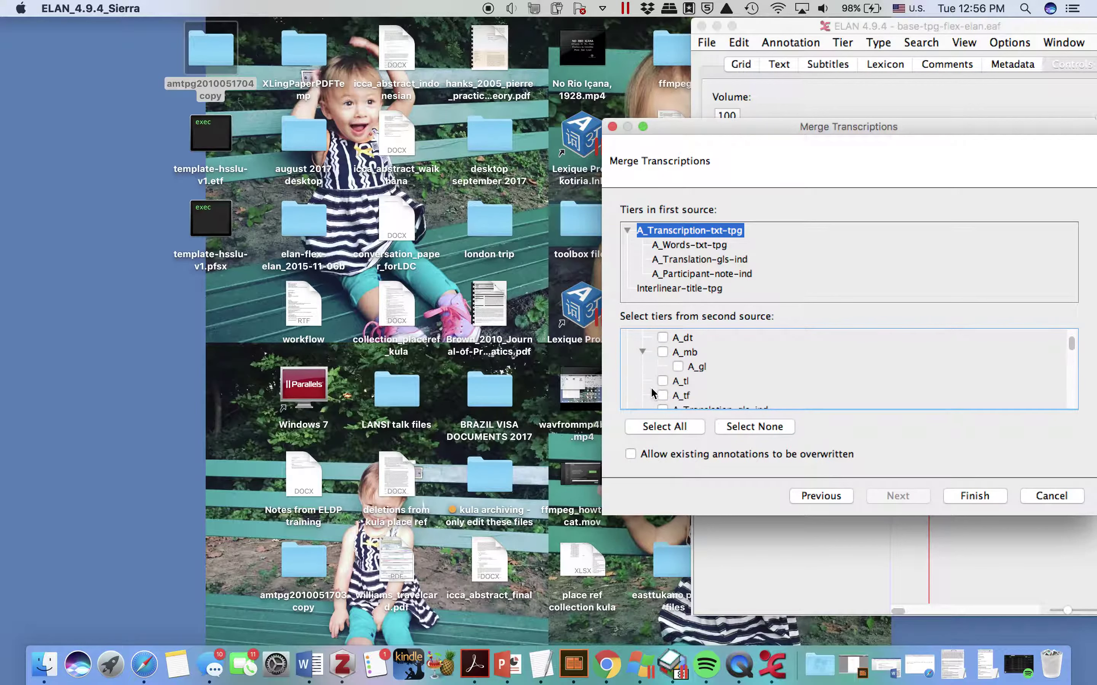
click(662, 395)
scroll(663, 399, down, 1)
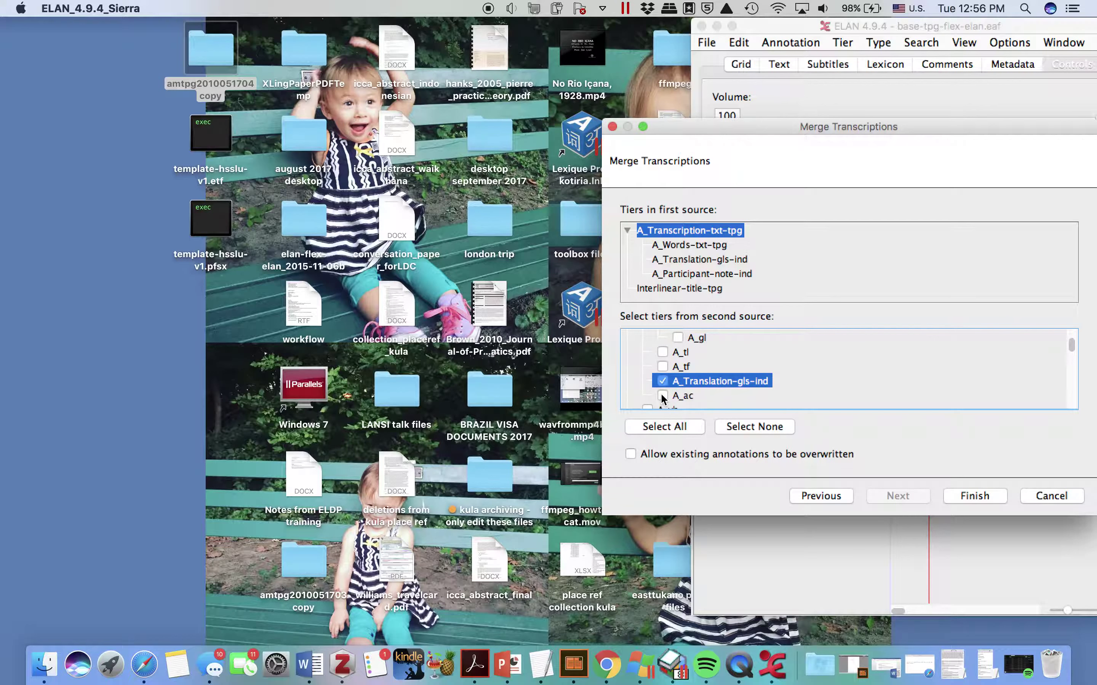
Allow existing annotations to be overwritten, run the merge, and open the new transcription in ELAN
click(718, 455)
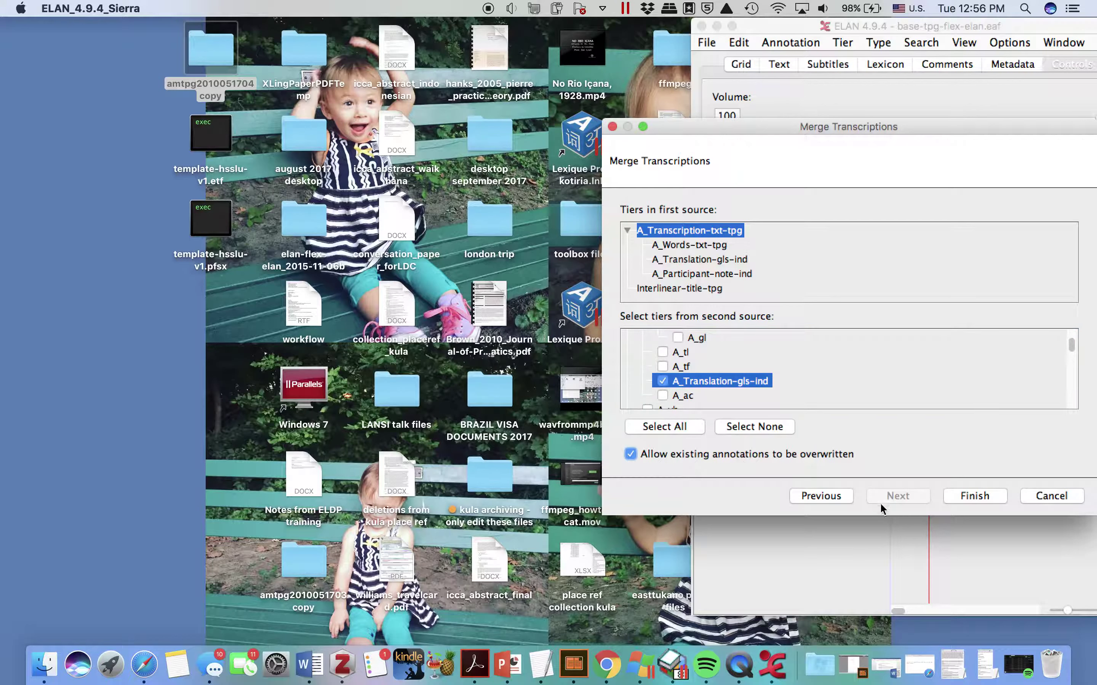
click(975, 496)
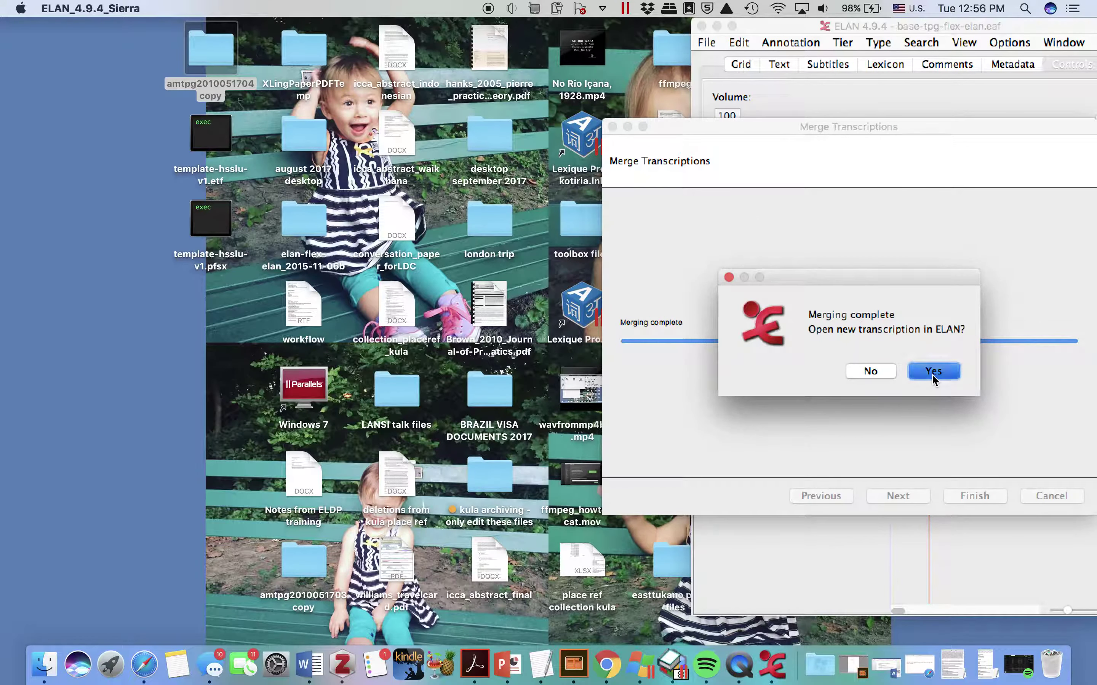
click(932, 371)
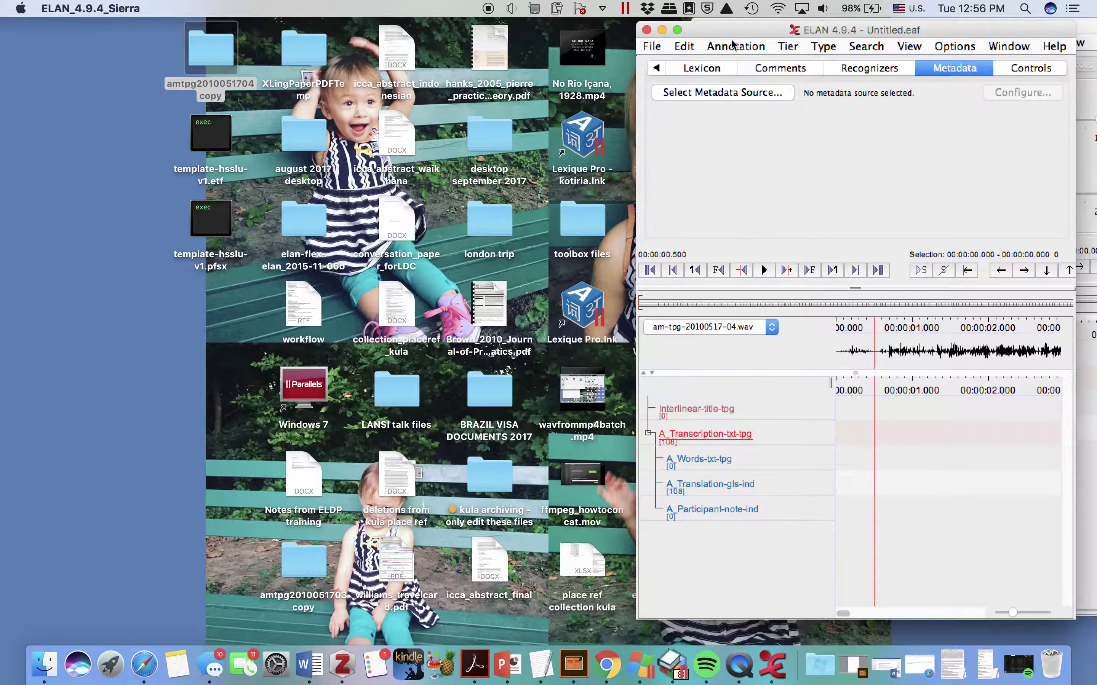
Place the Untitled.eaf window beside base-tpg-flex-elan.eaf and look along its timeline for the merged annotations
drag(764, 29, 300, 25)
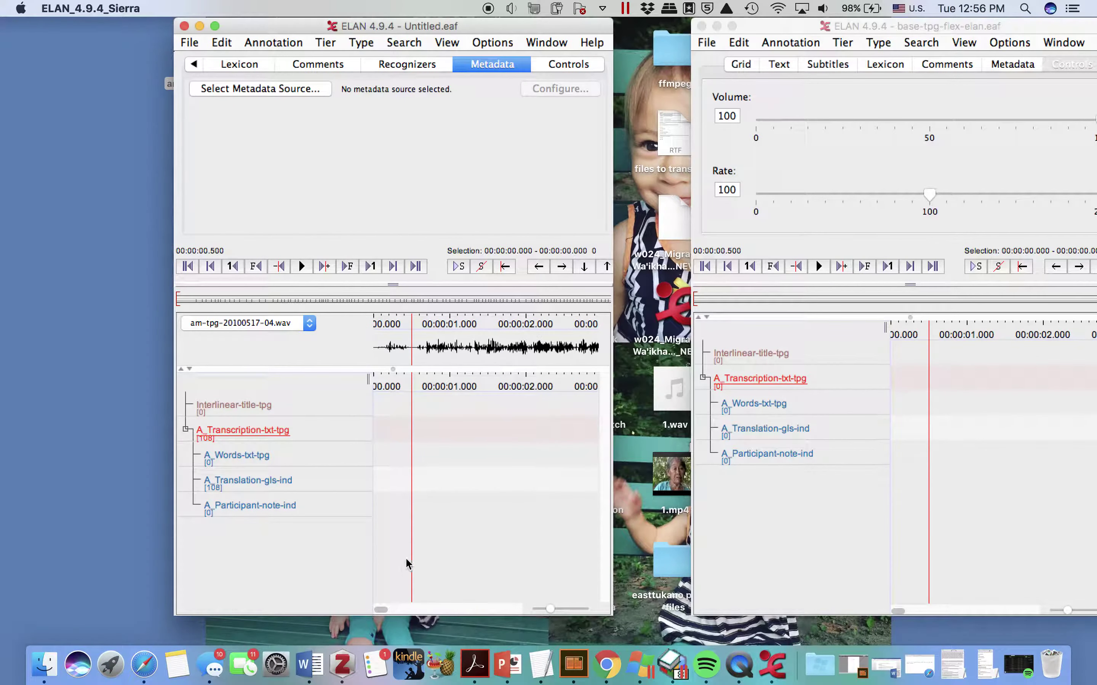
scroll(452, 526, right, 10)
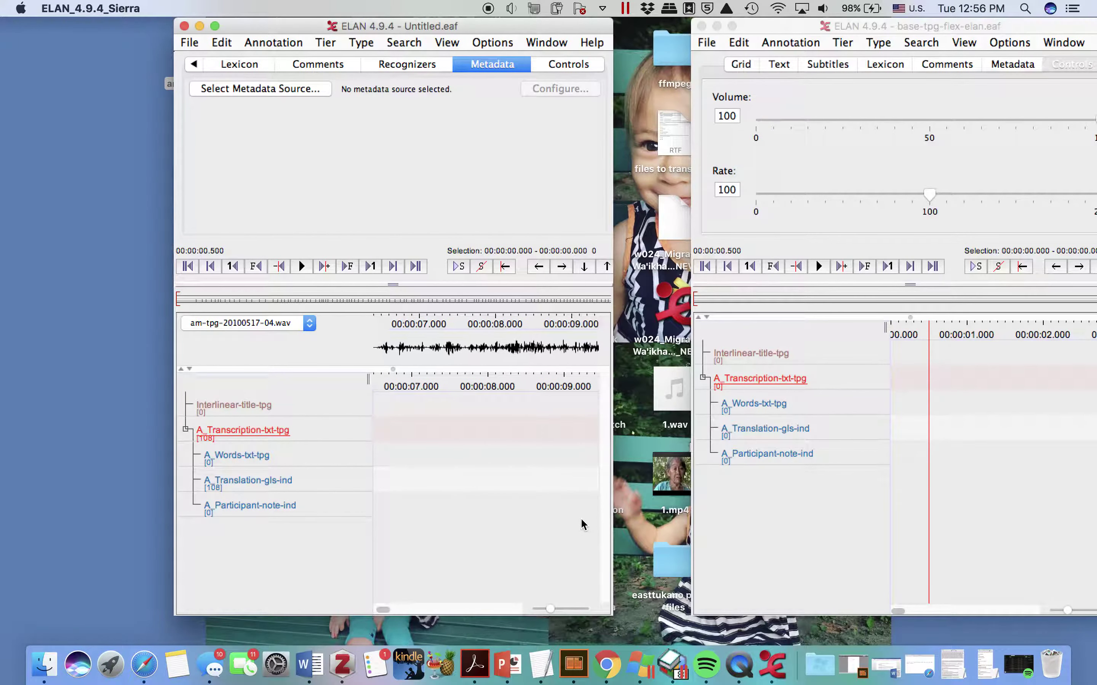
scroll(579, 518, right, 12)
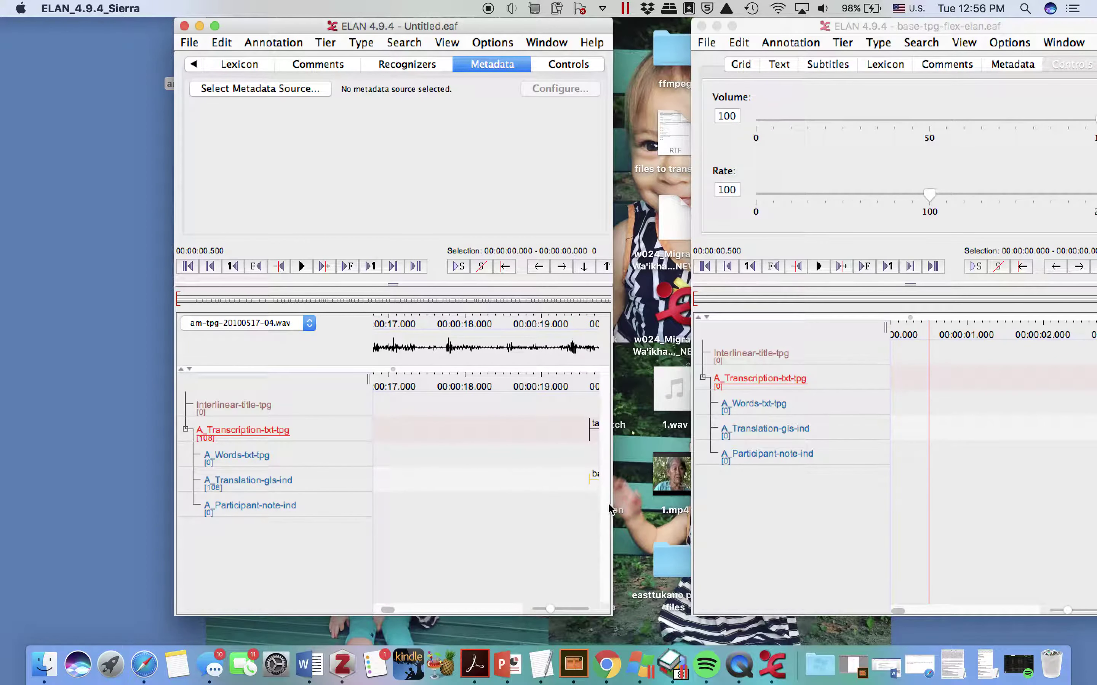
Widen the Untitled.eaf window and move it toward the screen's edge so more of its timeline shows
drag(610, 508, 767, 505)
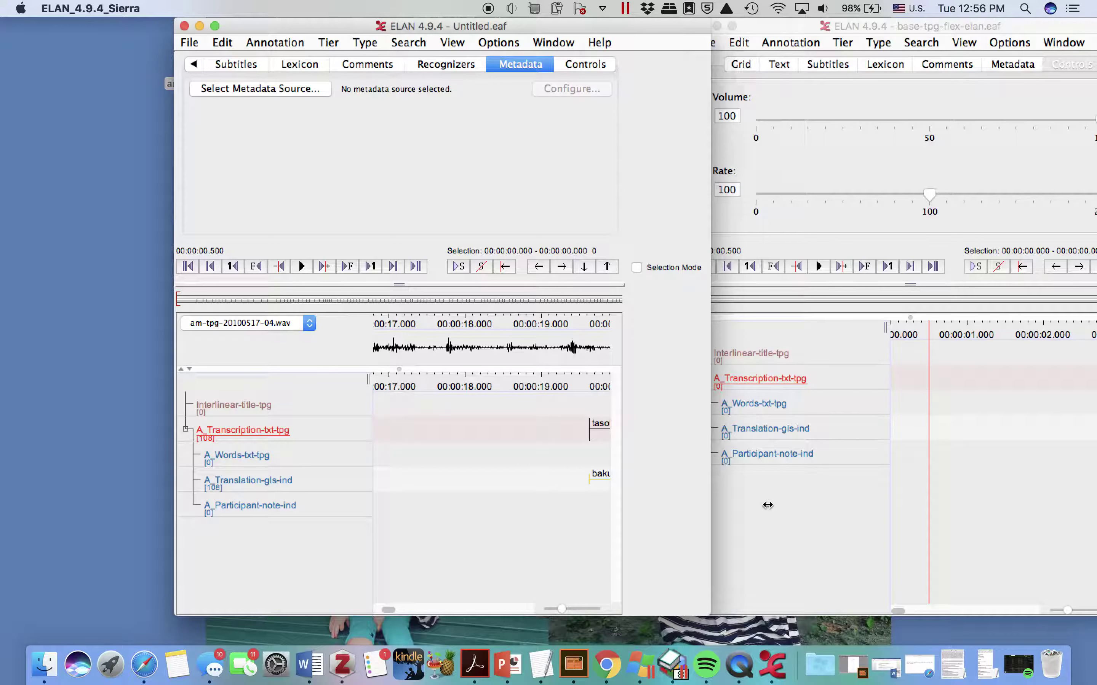
drag(768, 505, 890, 505)
drag(286, 24, 126, 24)
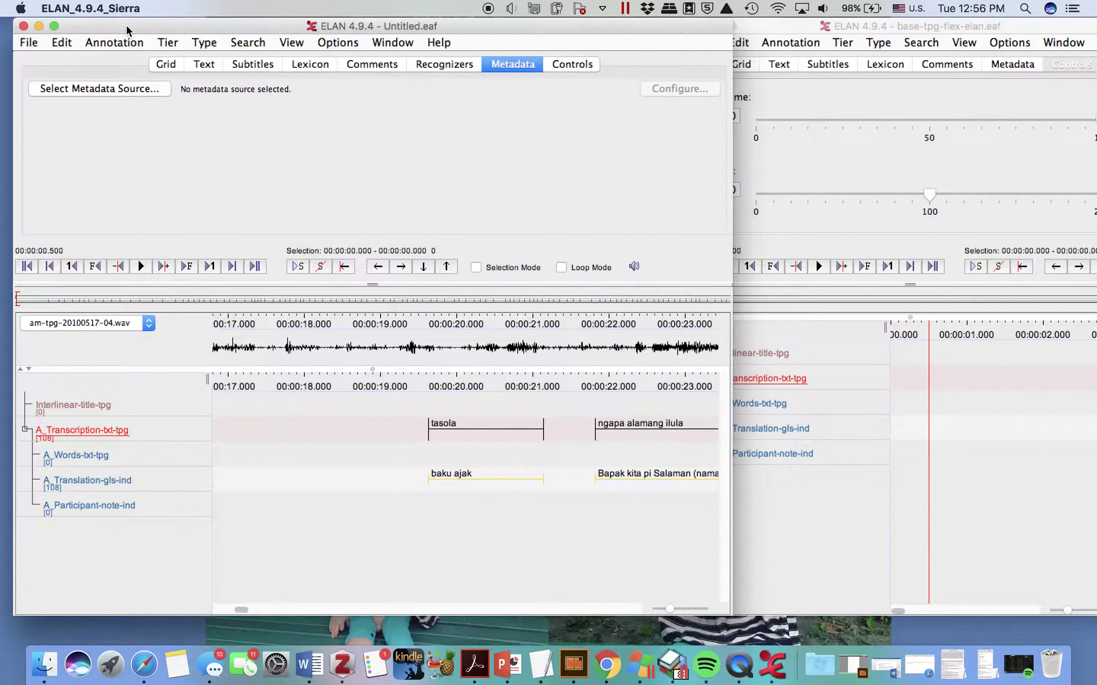
drag(731, 25, 803, 25)
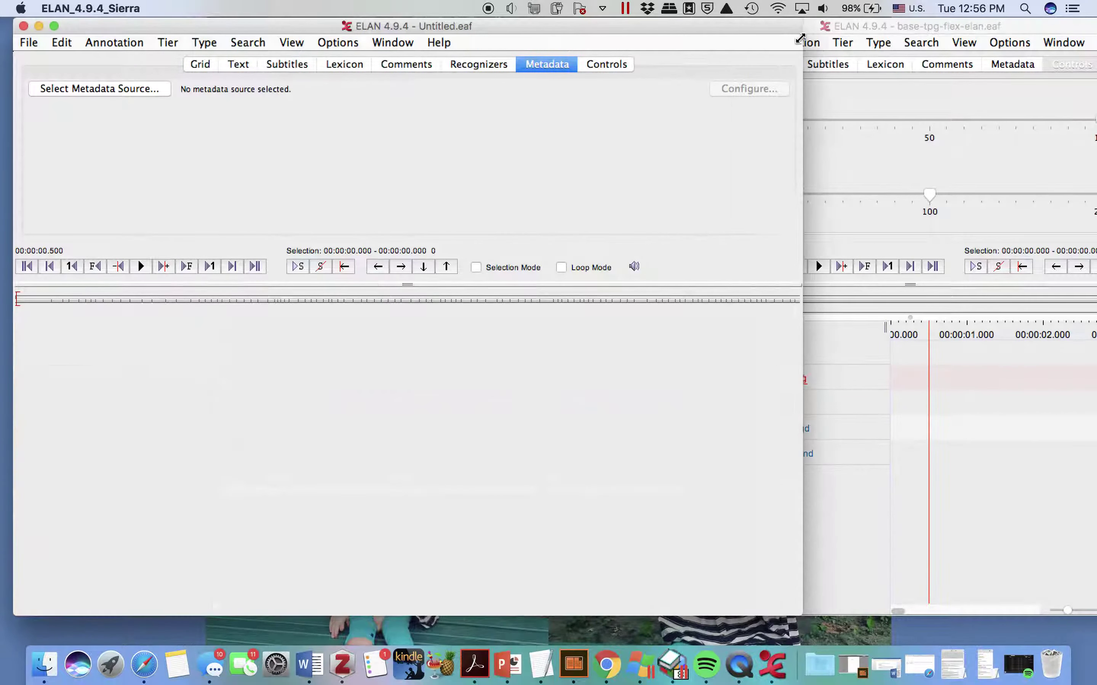
Look through the merged A_Transcription-txt-tpg and A_Translation-gls-ind annotations along the timeline, between about 17 and 42 seconds
scroll(499, 523, left, 1)
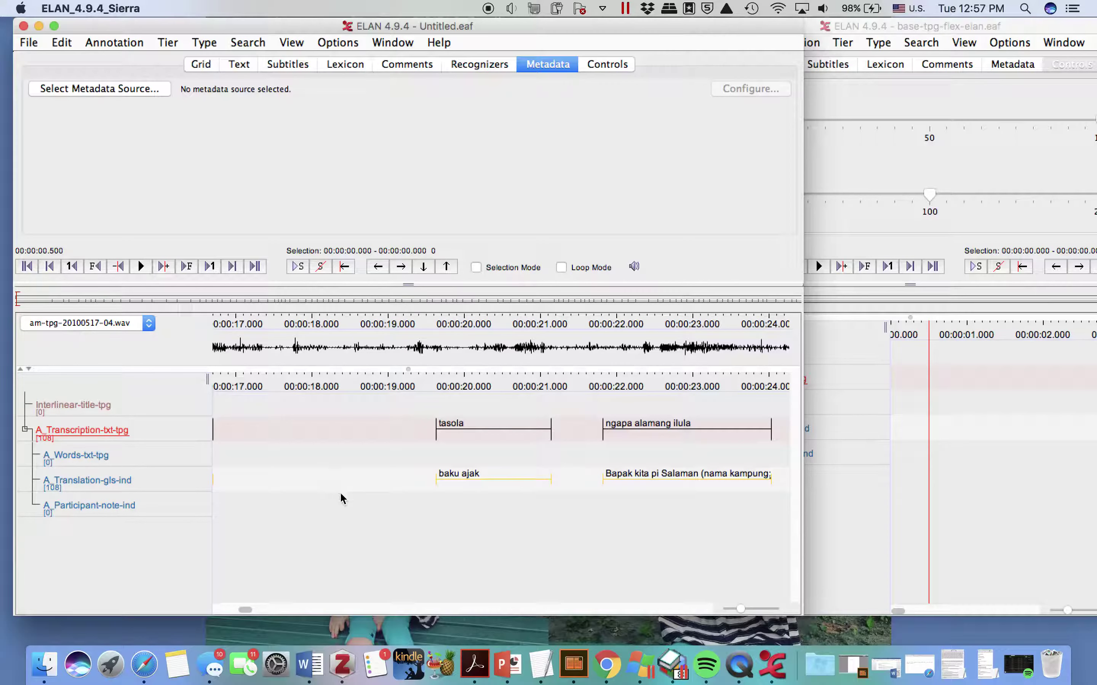
scroll(341, 494, left, 5)
scroll(340, 494, right, 5)
scroll(557, 521, right, 10)
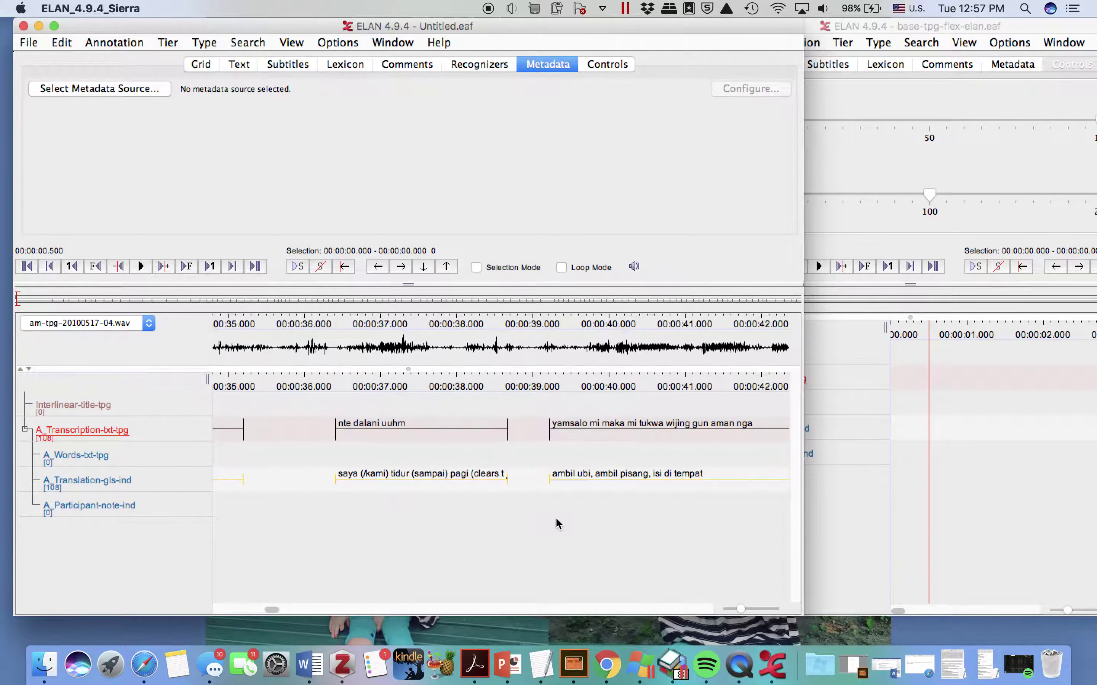
scroll(556, 519, right, 5)
scroll(555, 517, left, 6)
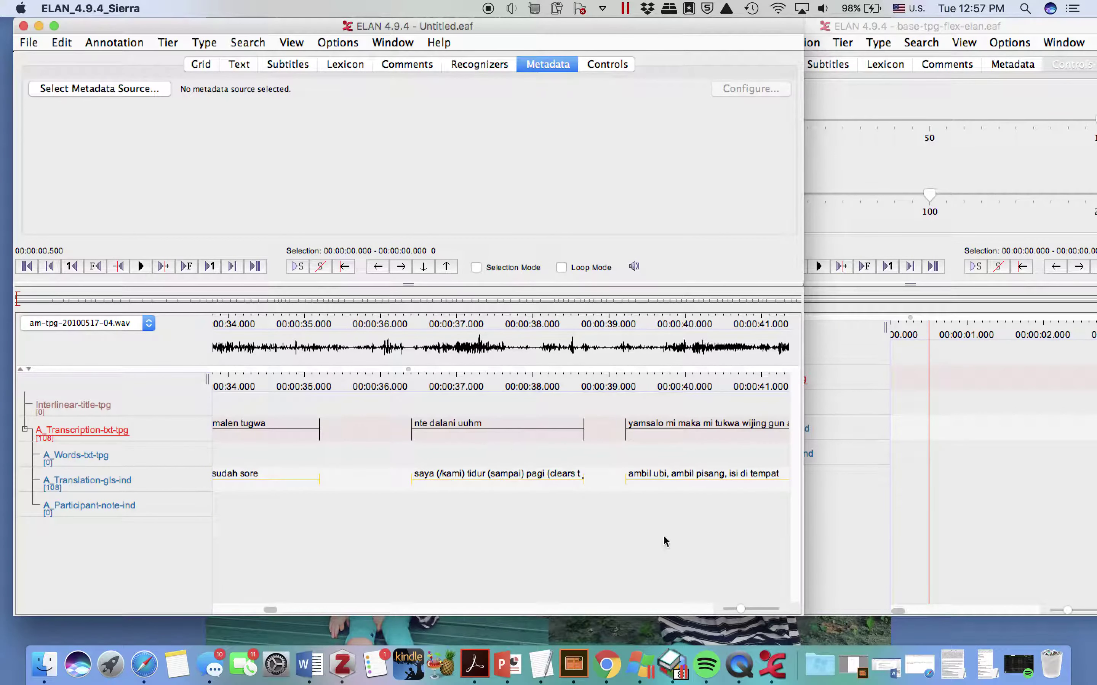
right_click(739, 664)
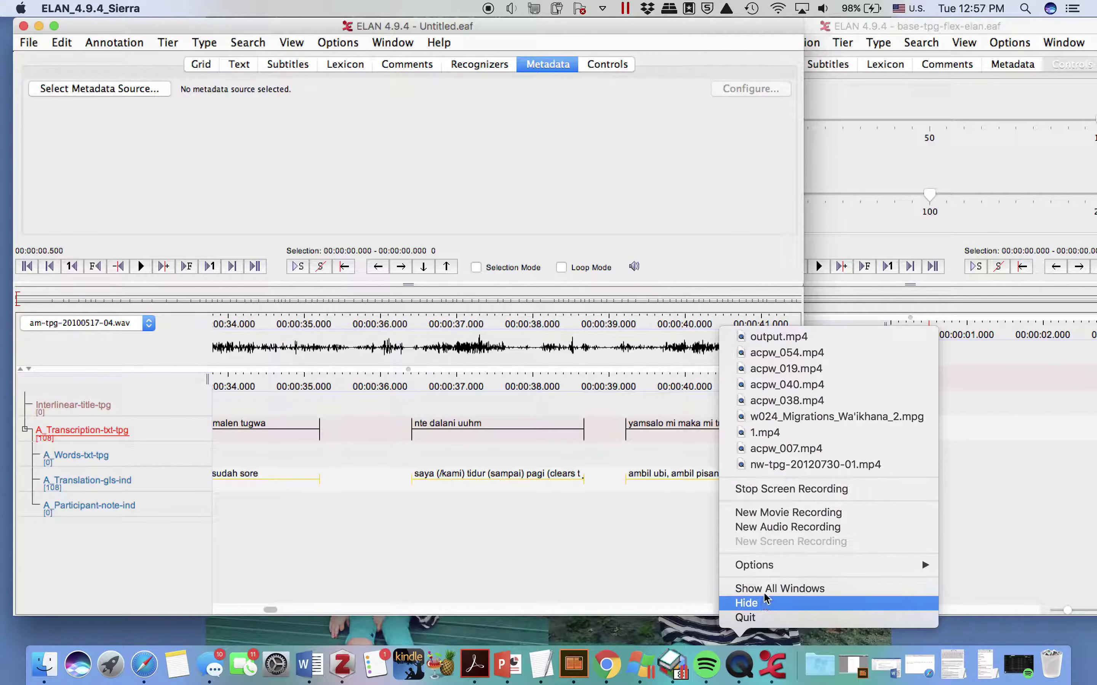